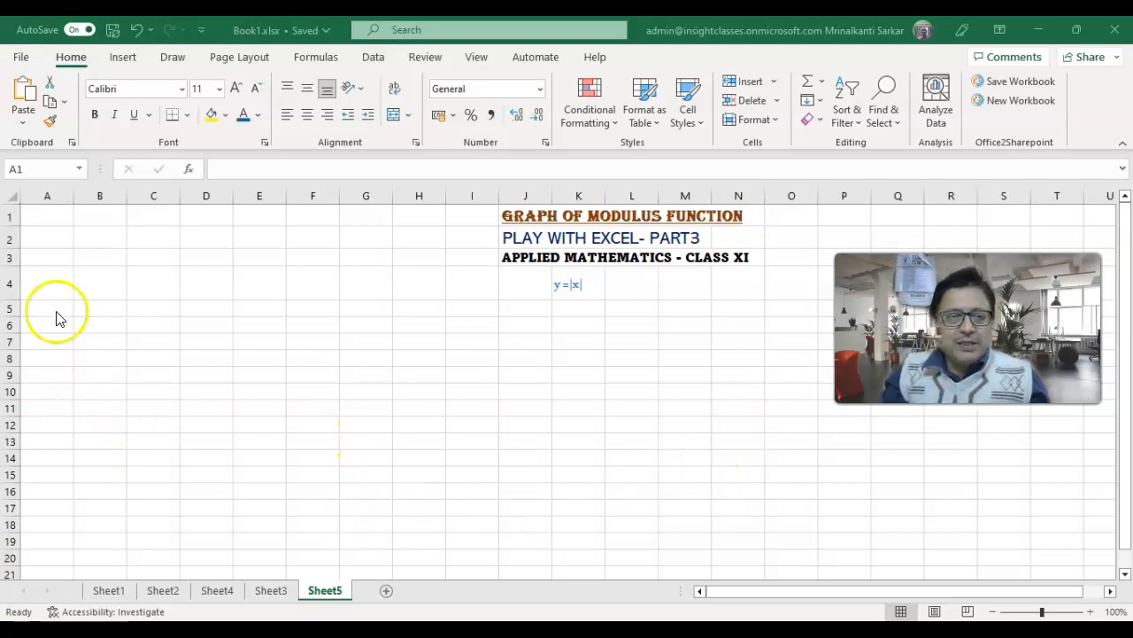
- Enter the headings x in A1 and Abs(x) in B1, and select both heading cells
left_click(56, 217)
type("x")
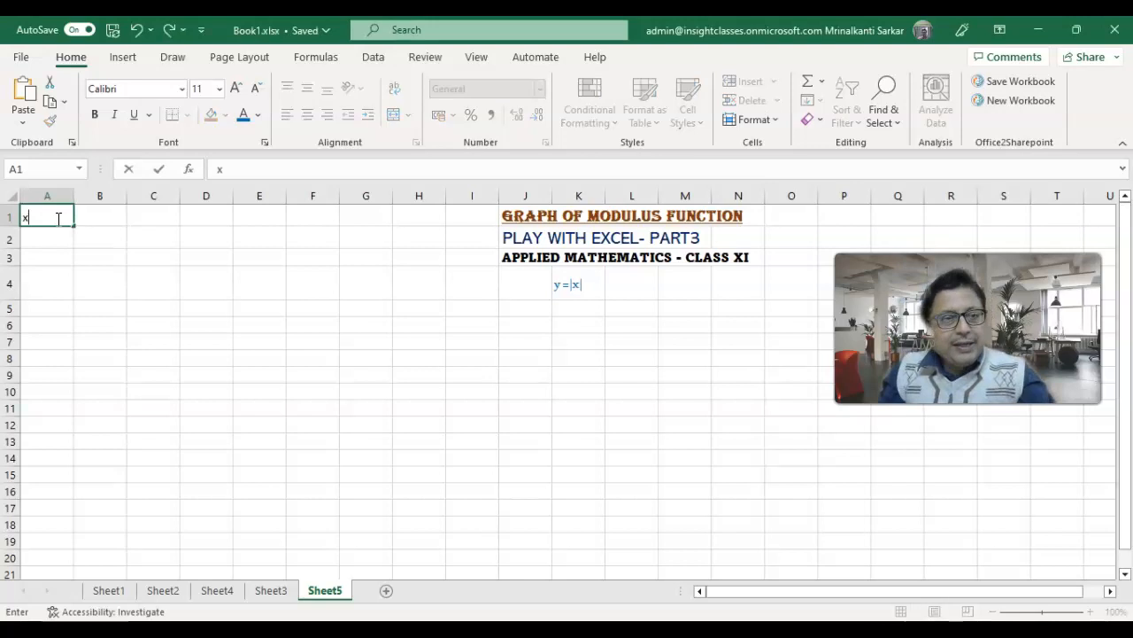
left_click(97, 216)
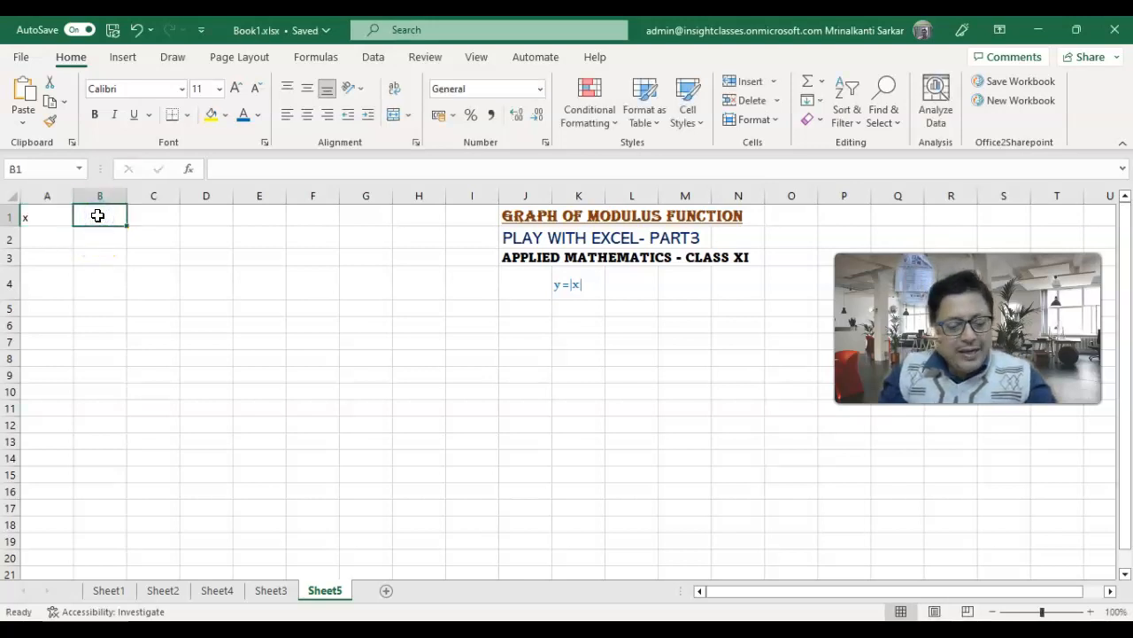
type("Abs")
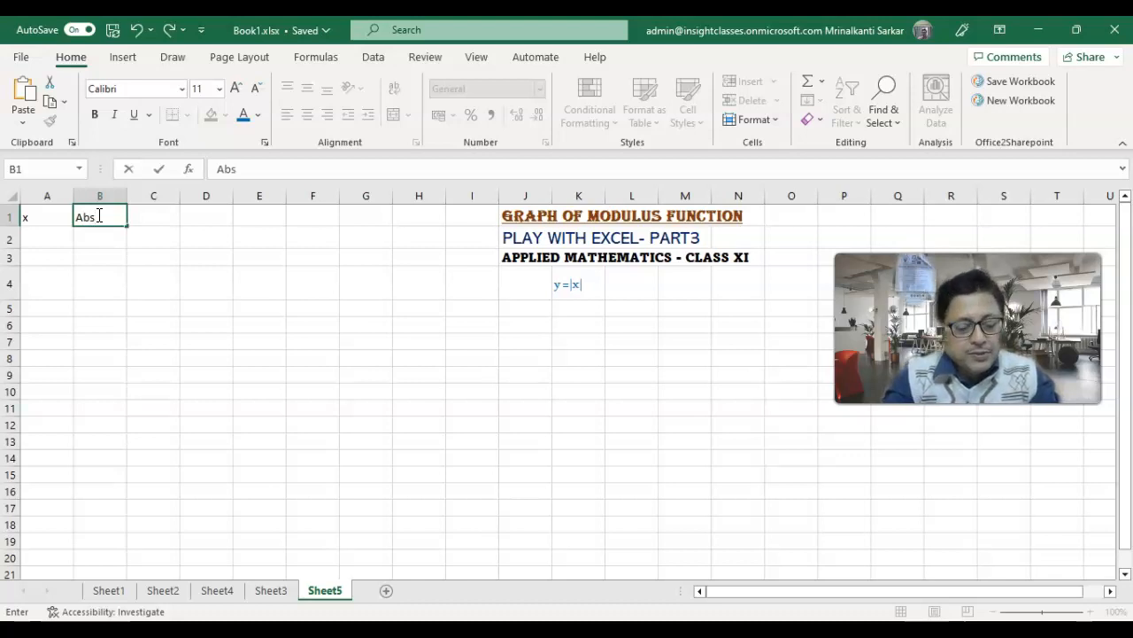
type("(x)")
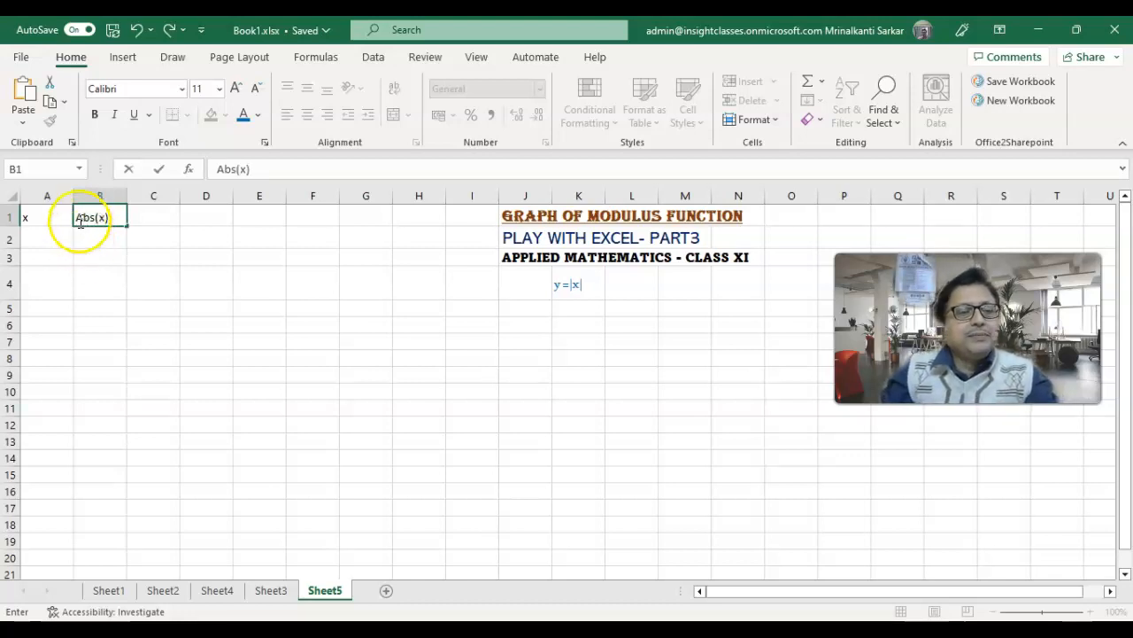
left_click(79, 218)
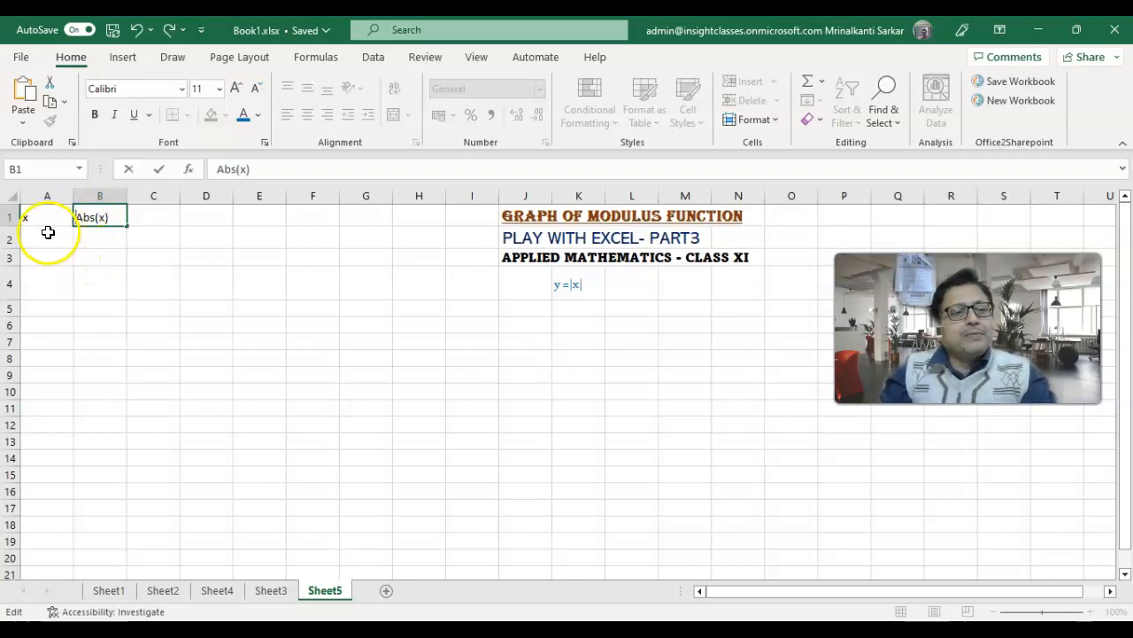
left_click(46, 218)
left_click_drag(64, 220, 93, 221)
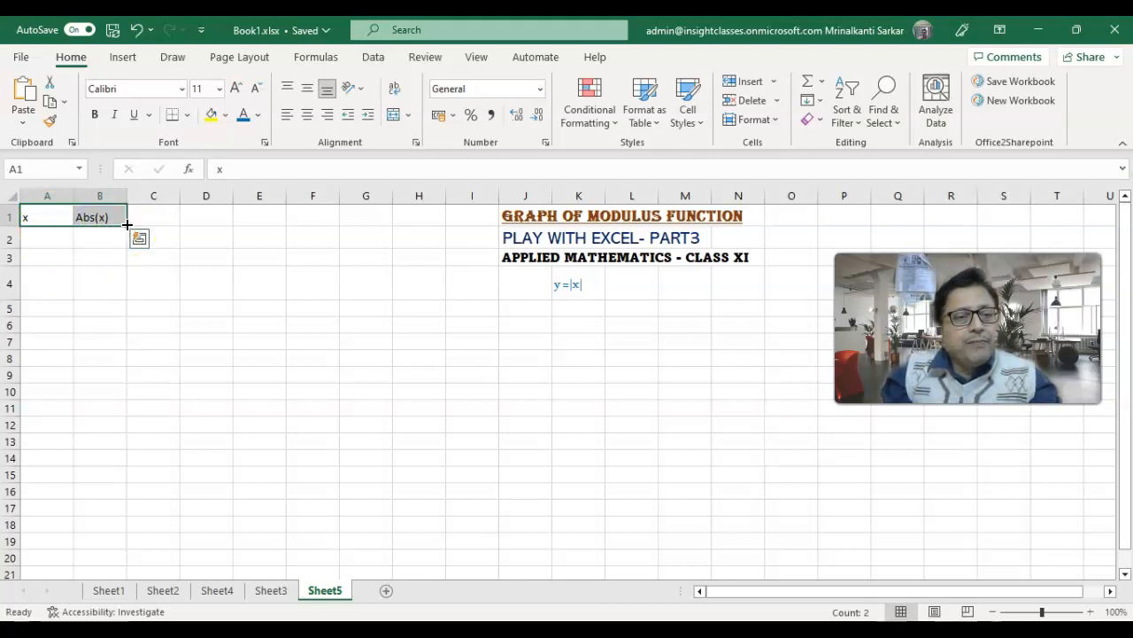
left_click(115, 58)
left_click(153, 111)
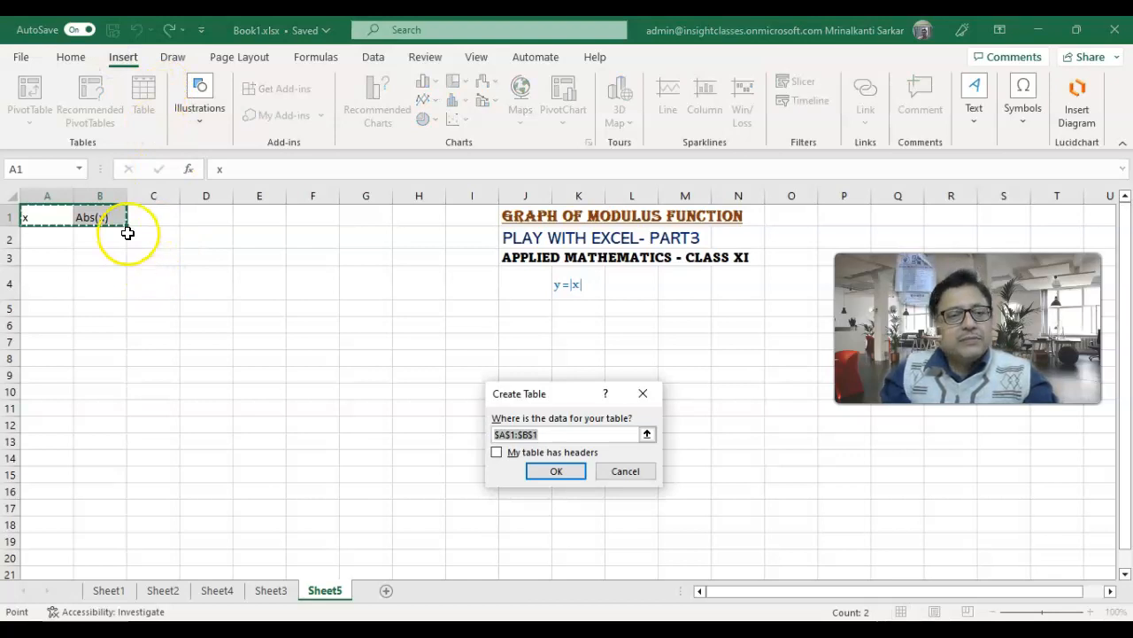
left_click(556, 470)
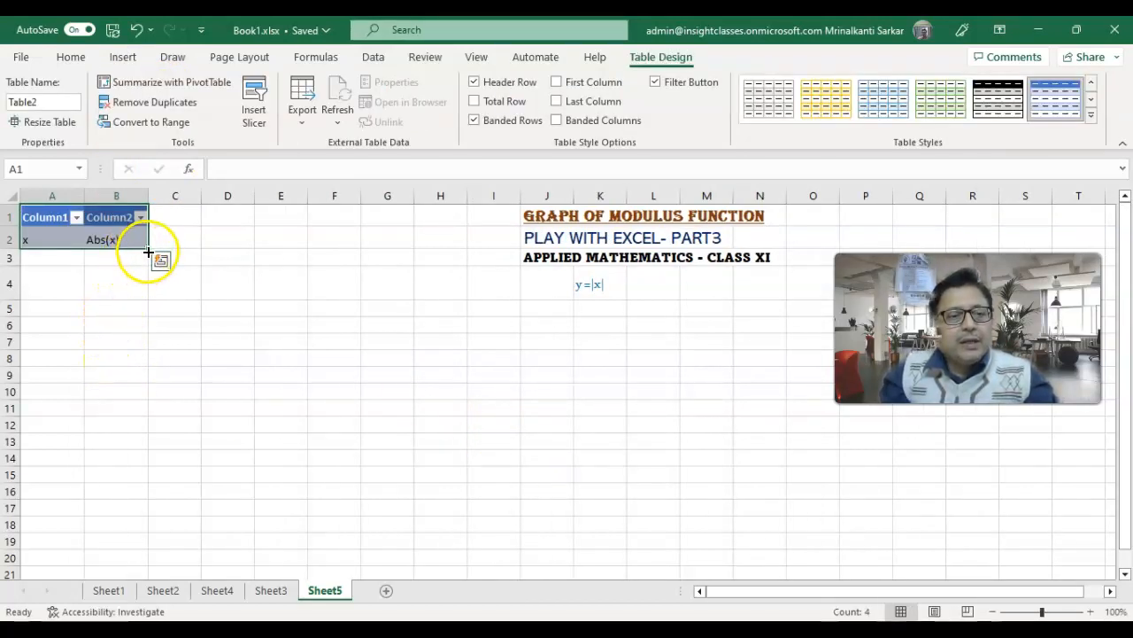
left_click(138, 31)
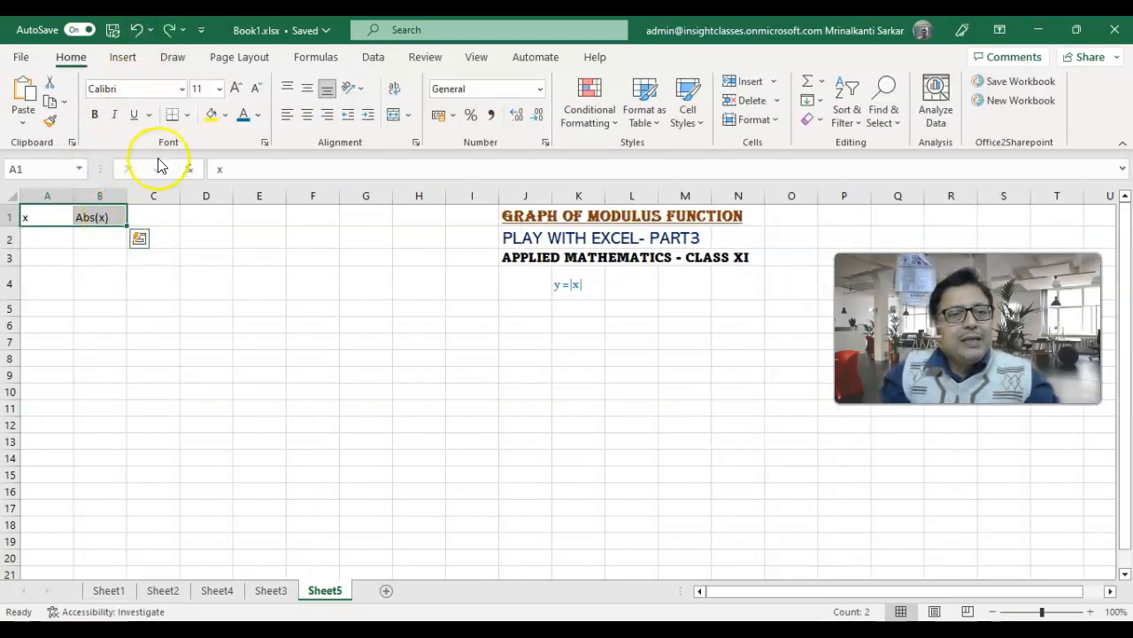
- Convert A1:B1 into a table, marking that the table has headers
left_click(123, 57)
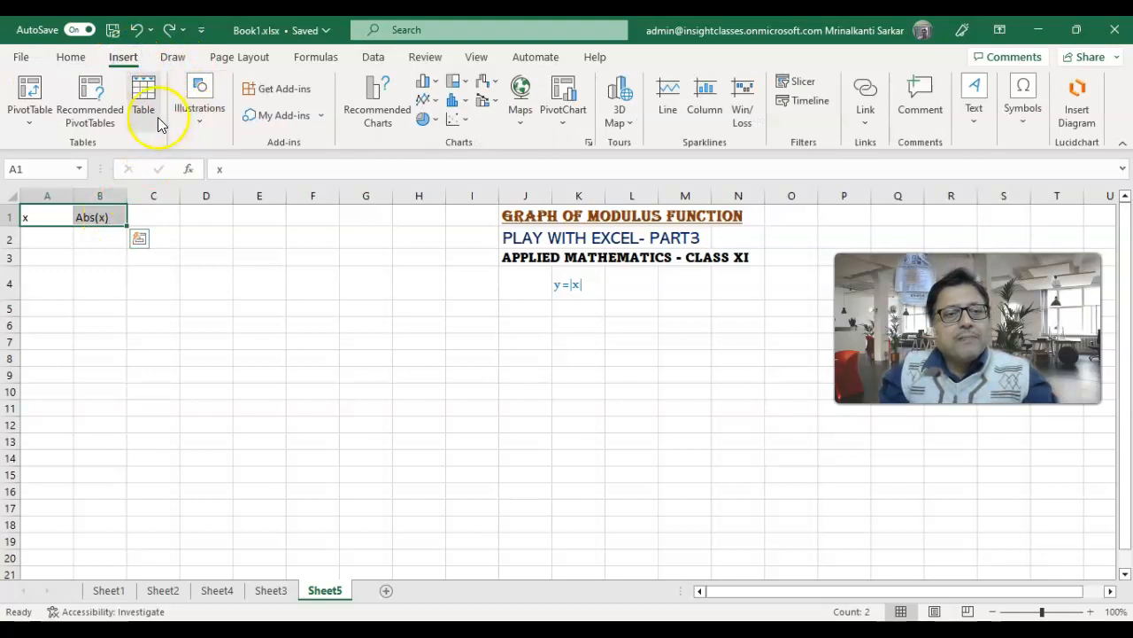
left_click(147, 103)
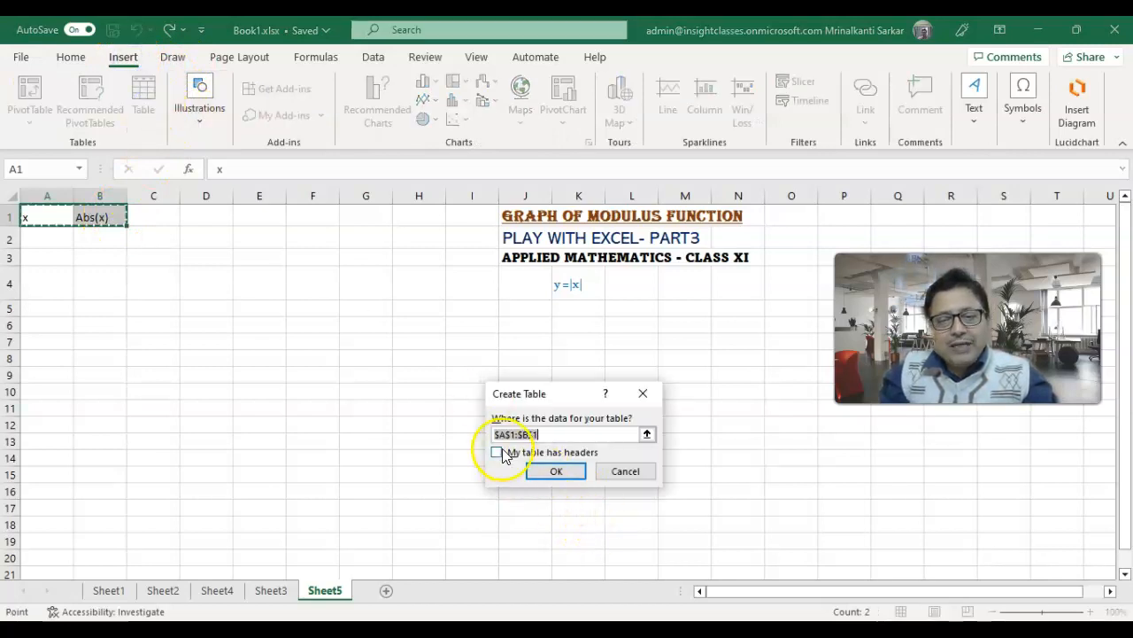
left_click(498, 453)
left_click(553, 471)
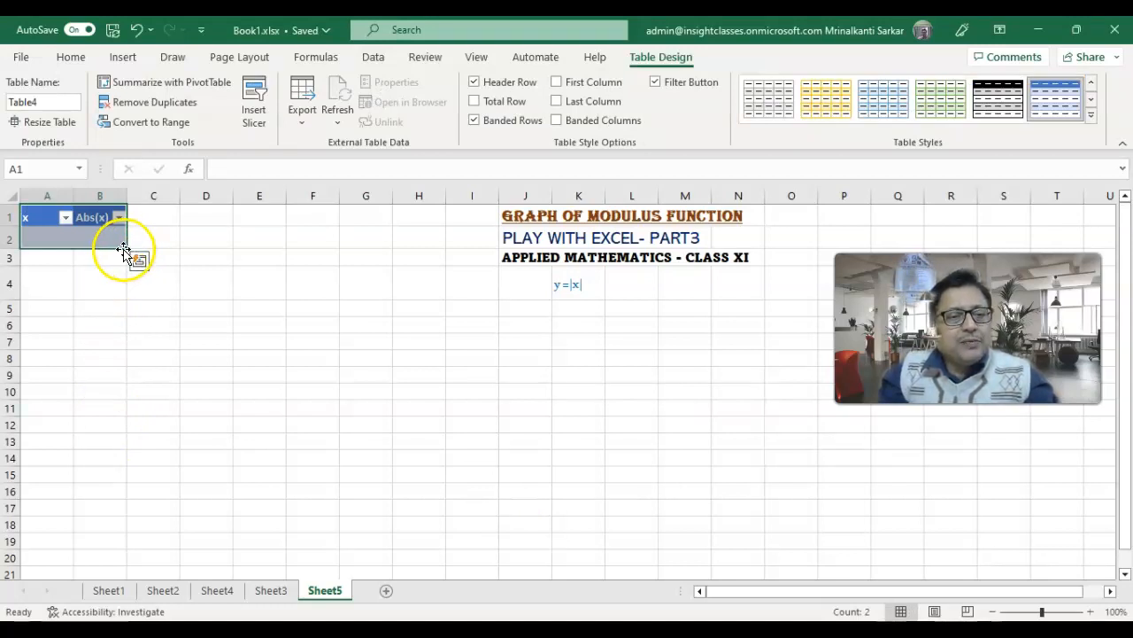
- Try to extend the table down to row 20 by filling from its existing cells
left_click_drag(127, 248, 130, 563)
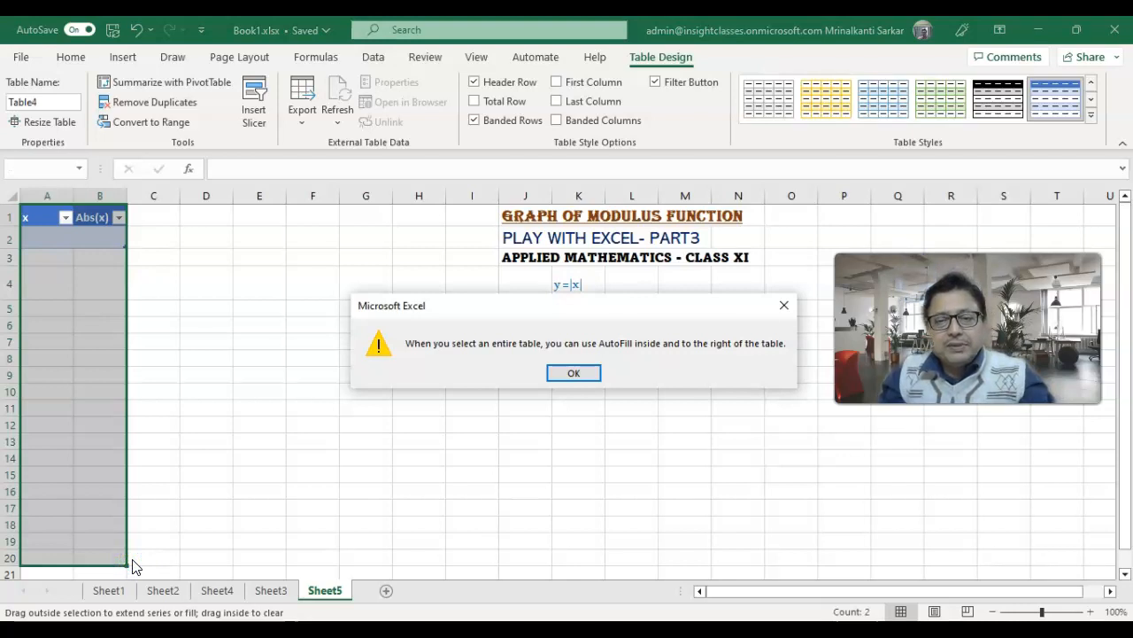
left_click(573, 373)
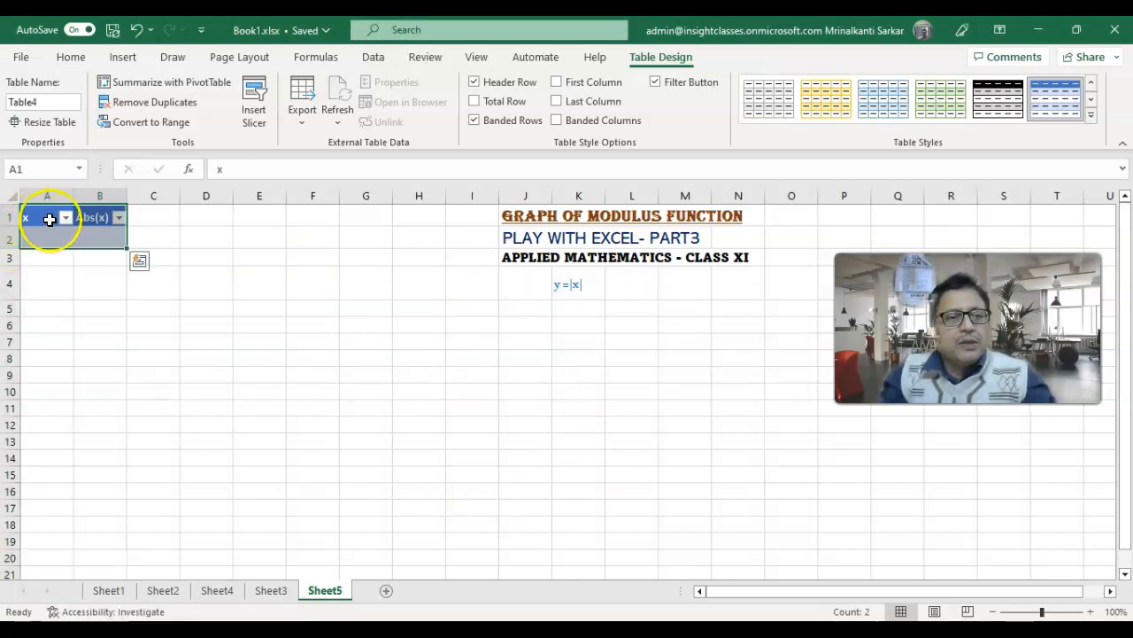
left_click(89, 237)
mouse_move(44, 241)
left_mouse_down()
mouse_move(127, 255)
mouse_move(134, 565)
left_mouse_up()
- Enter -10 as the first x value in A2
left_click(52, 234)
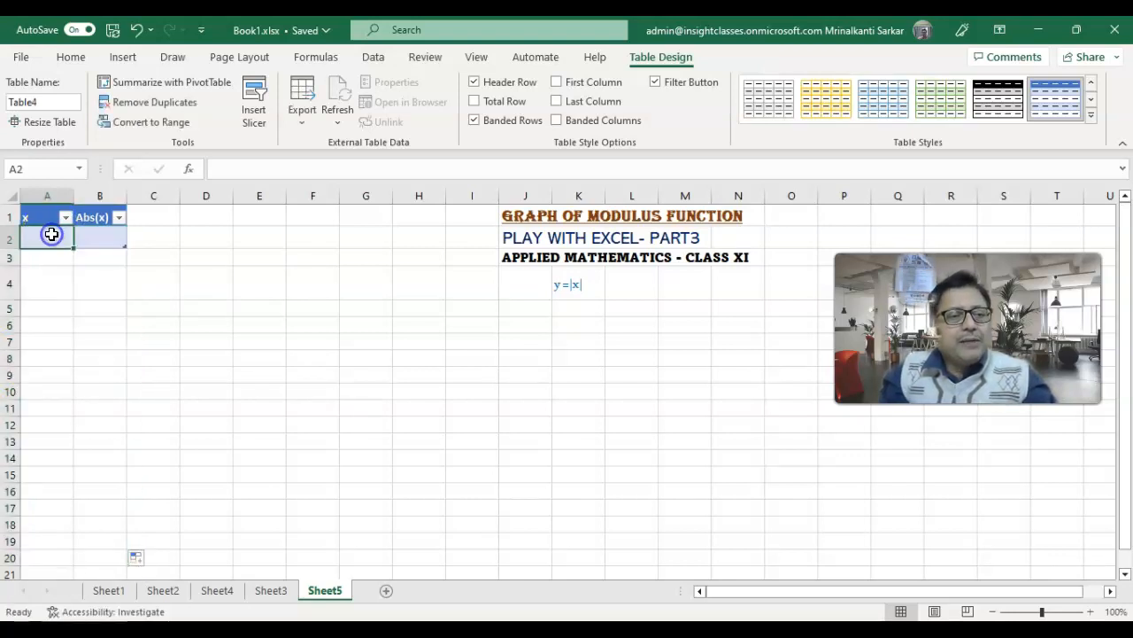
type("x")
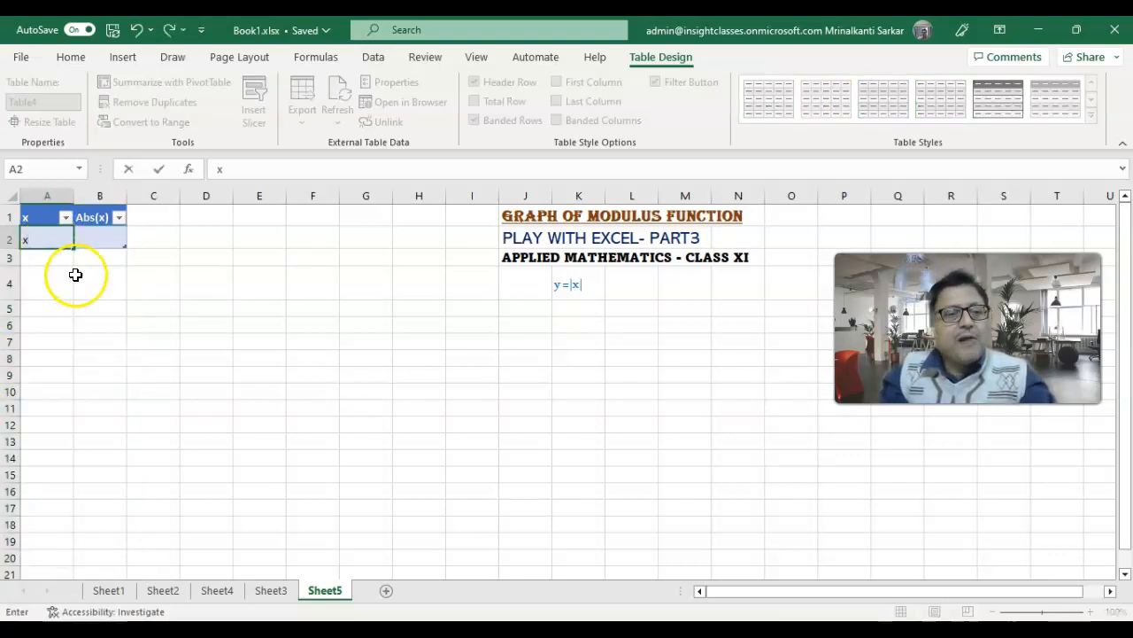
key("BackSpace")
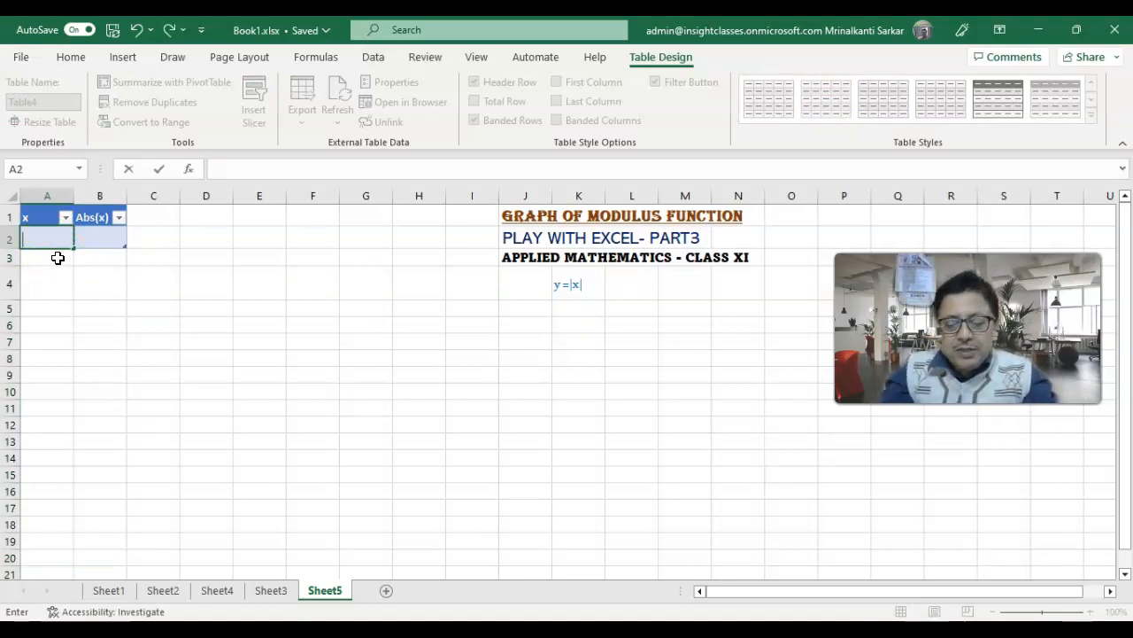
type("-")
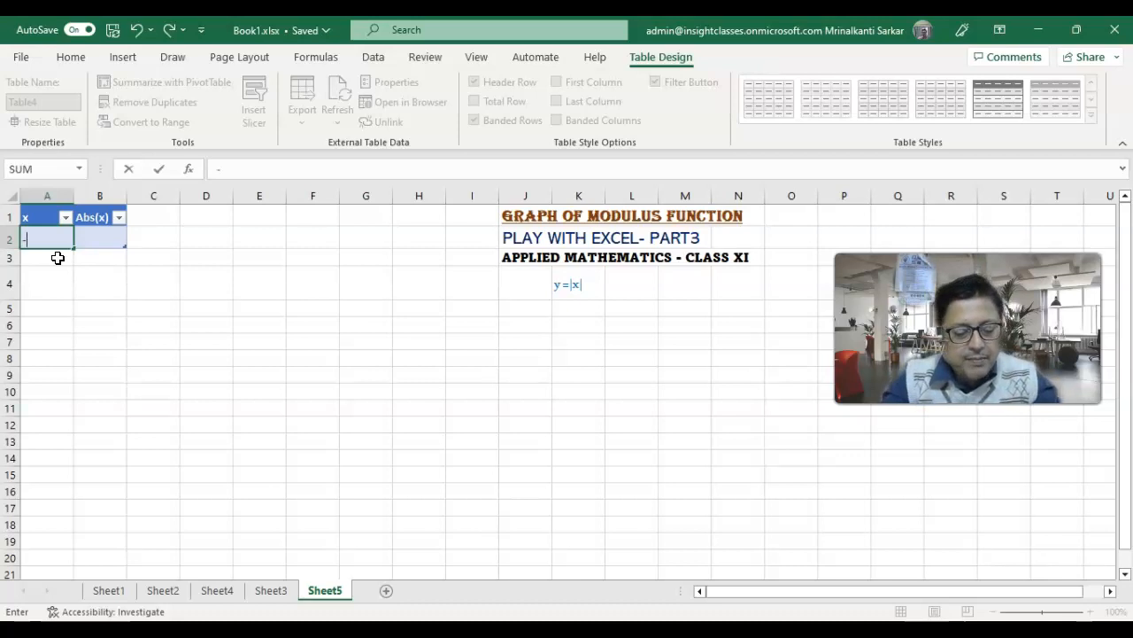
type("10")
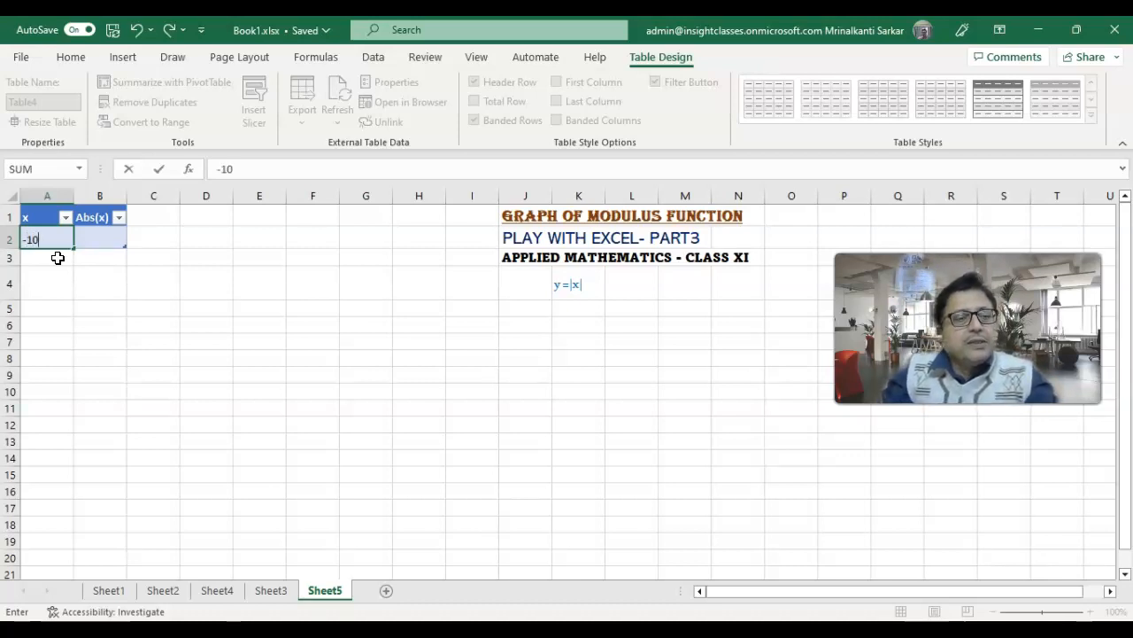
- Enter the formula =abs(A2) in B2 to calculate the modulus of the first x value
left_click(84, 246)
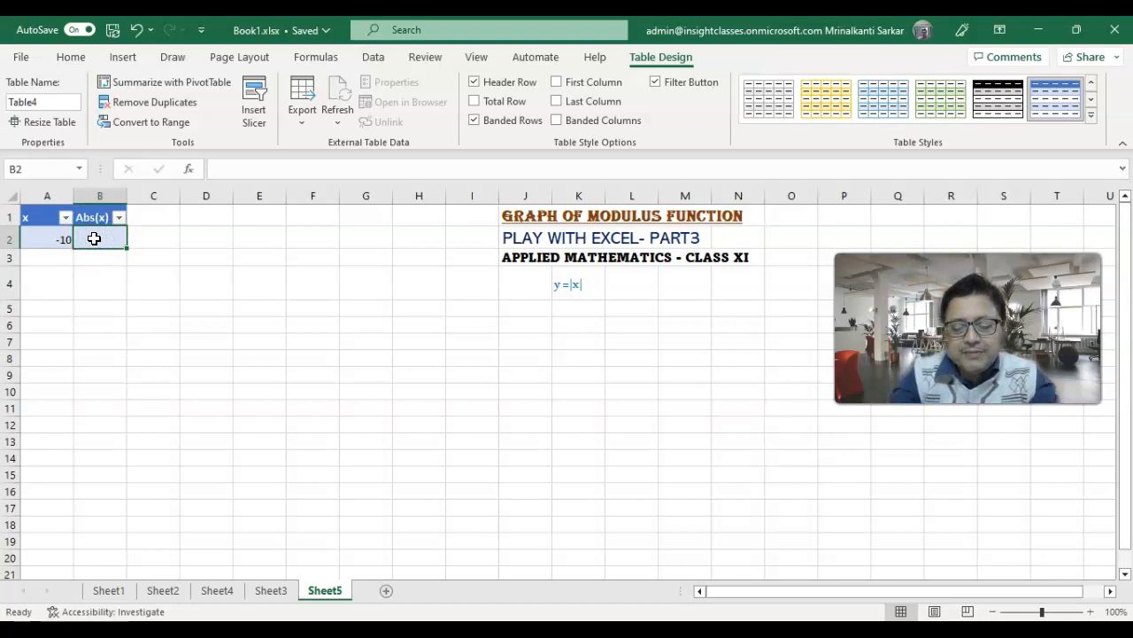
type("=")
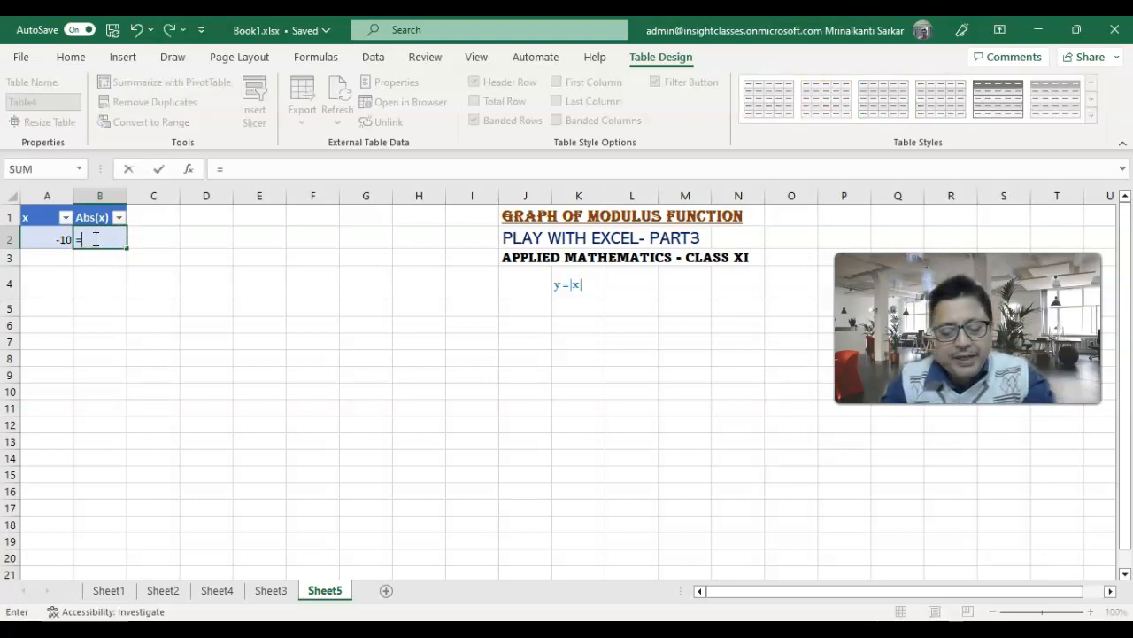
type("abs")
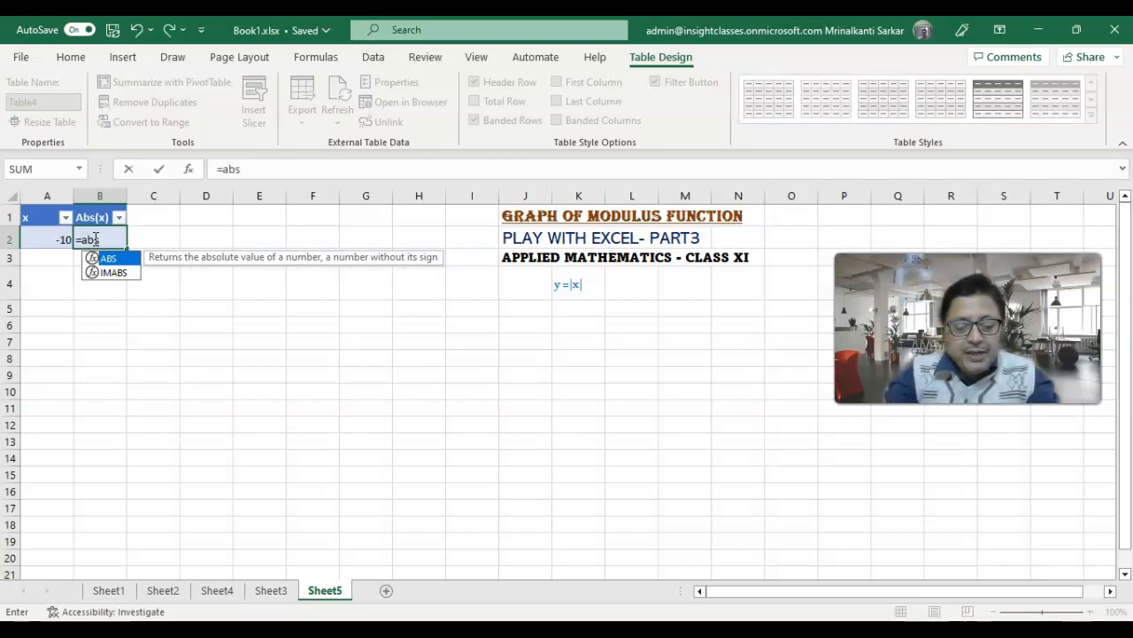
type("(")
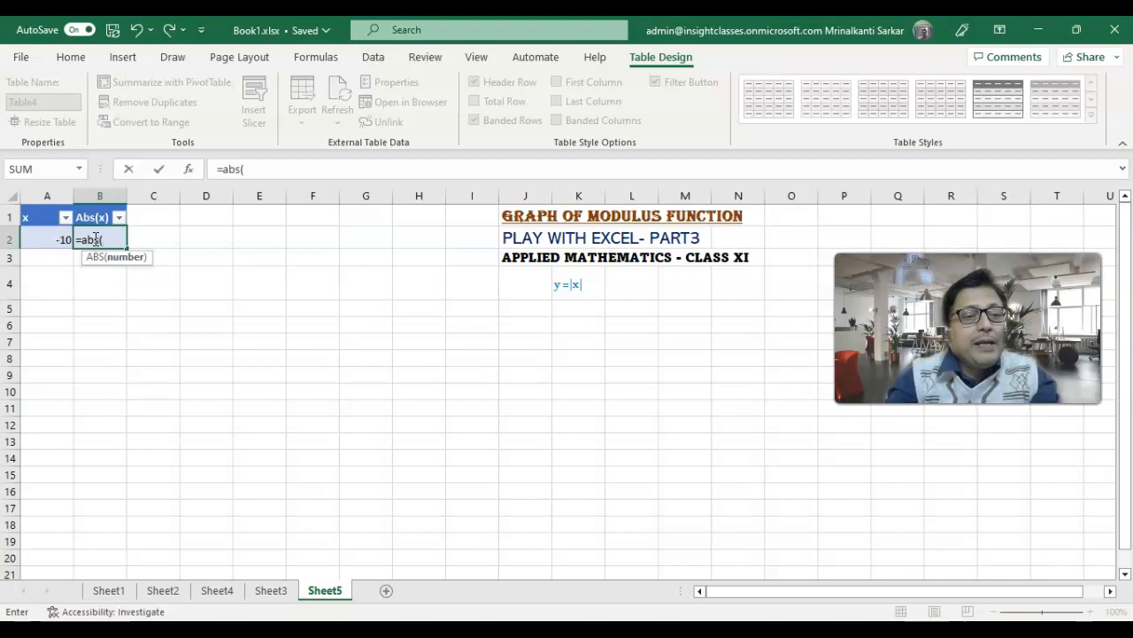
type("A2)")
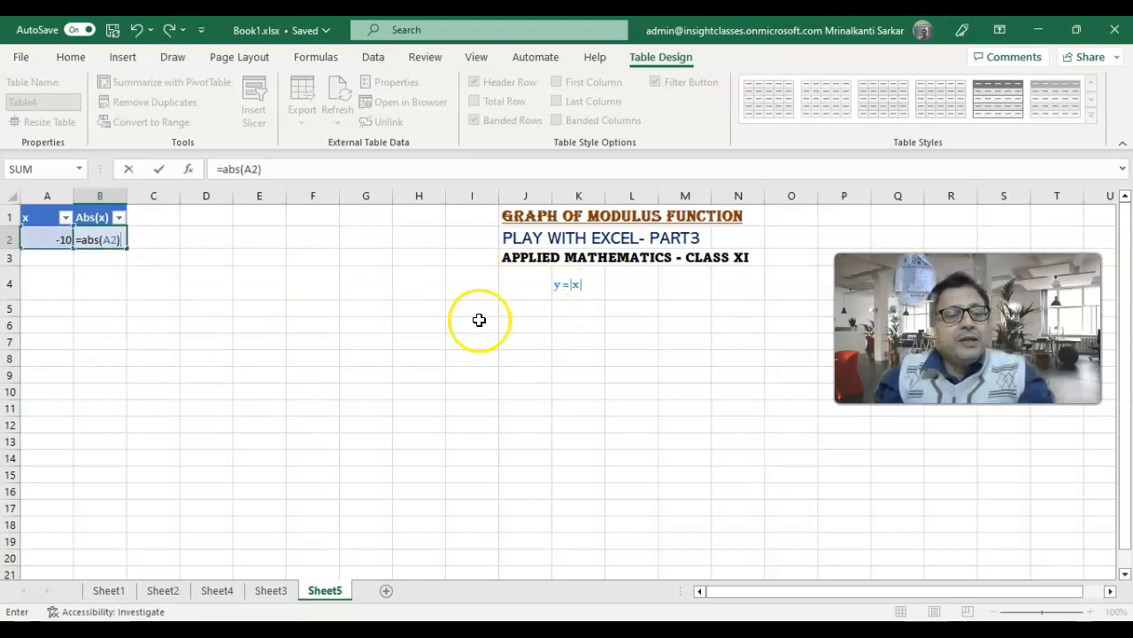
left_click(44, 244)
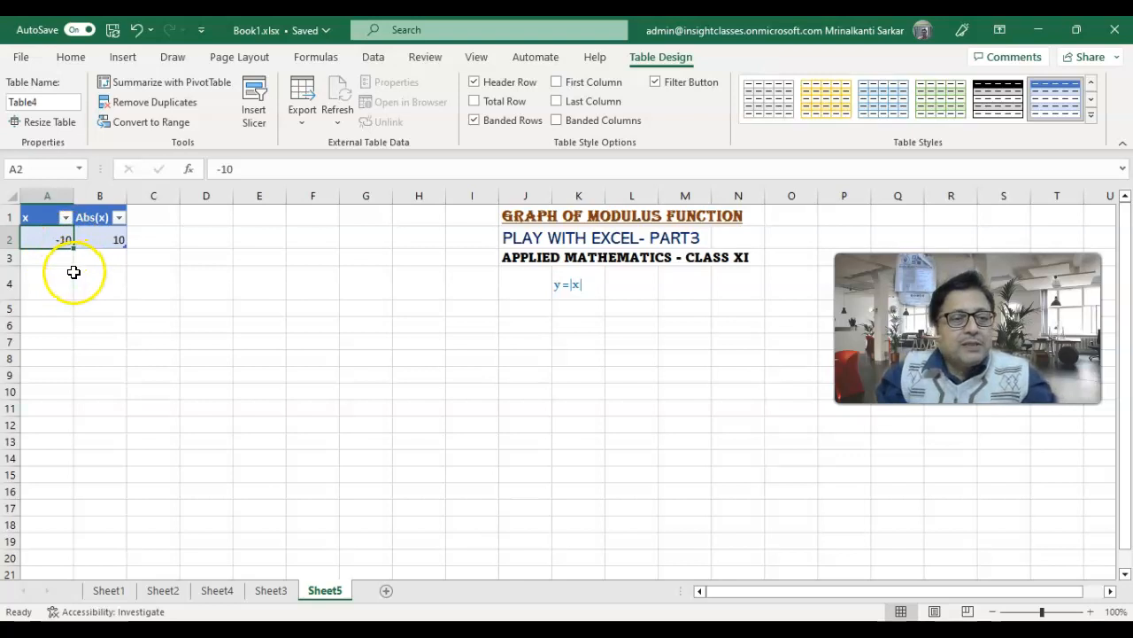
- Enter -9 in A3 and fill the x series from A2:A3 down to row 20
left_click(54, 262)
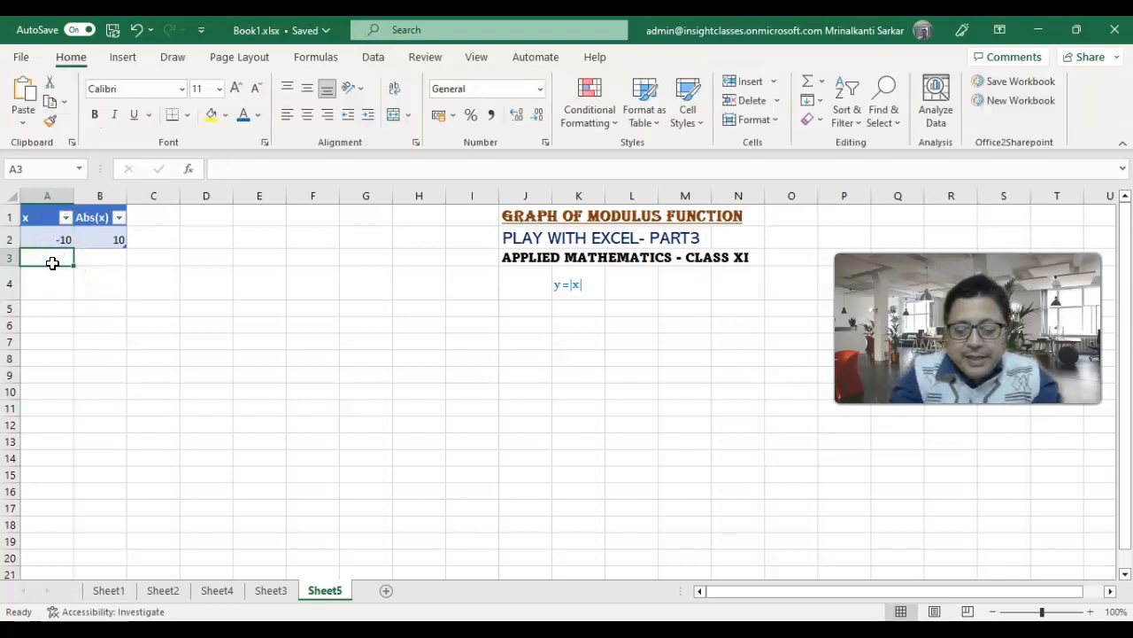
type("-")
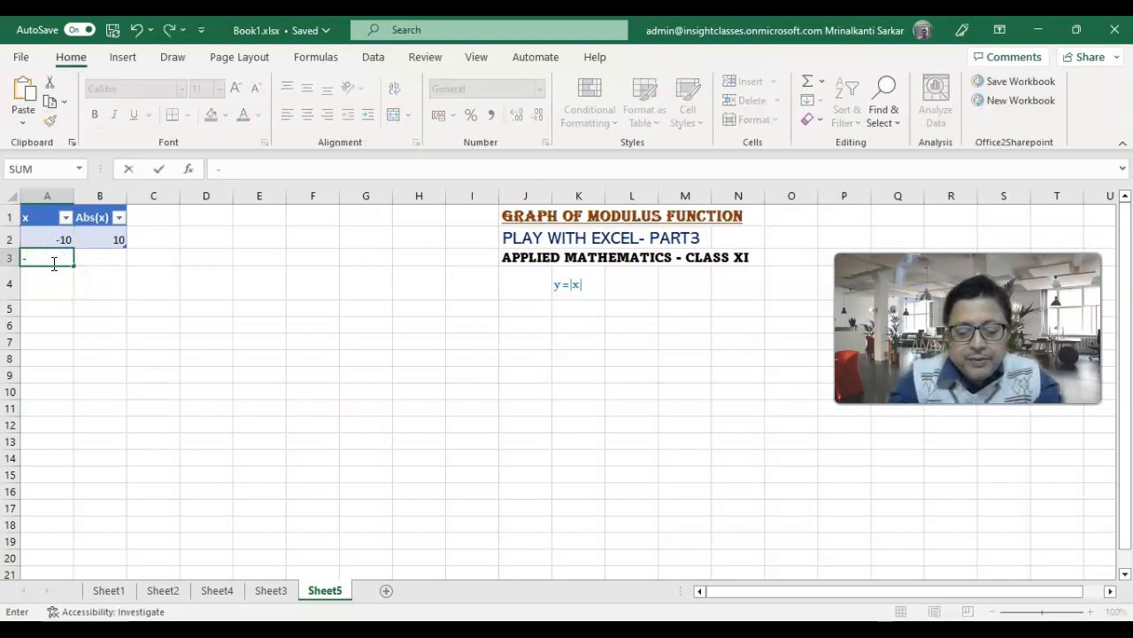
type("9")
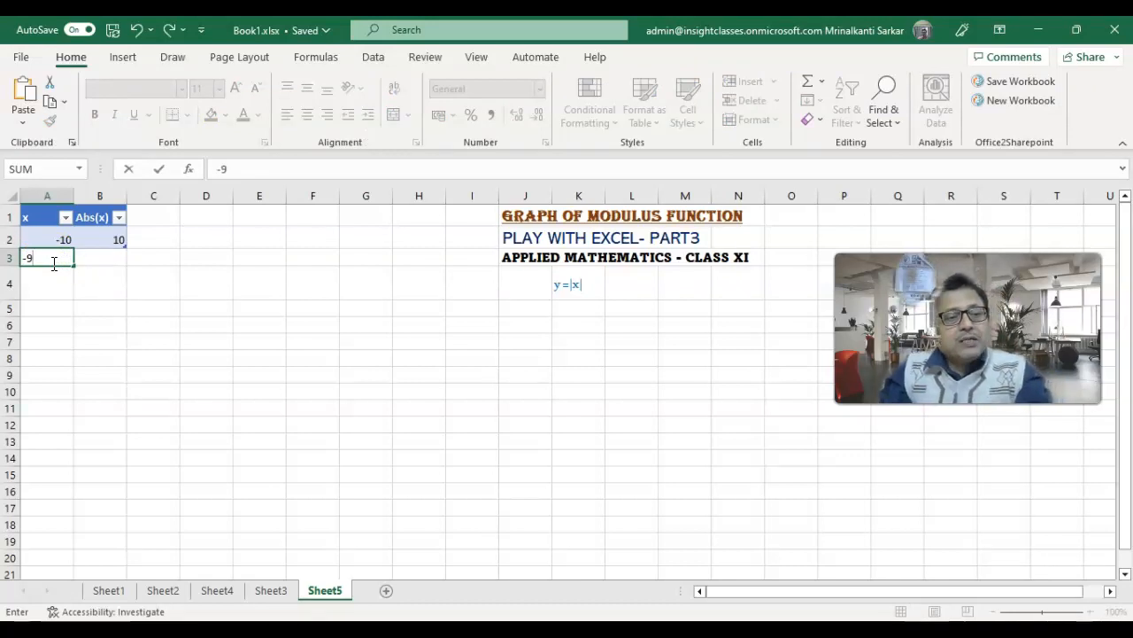
left_click(47, 228)
left_click_drag(47, 231, 81, 561)
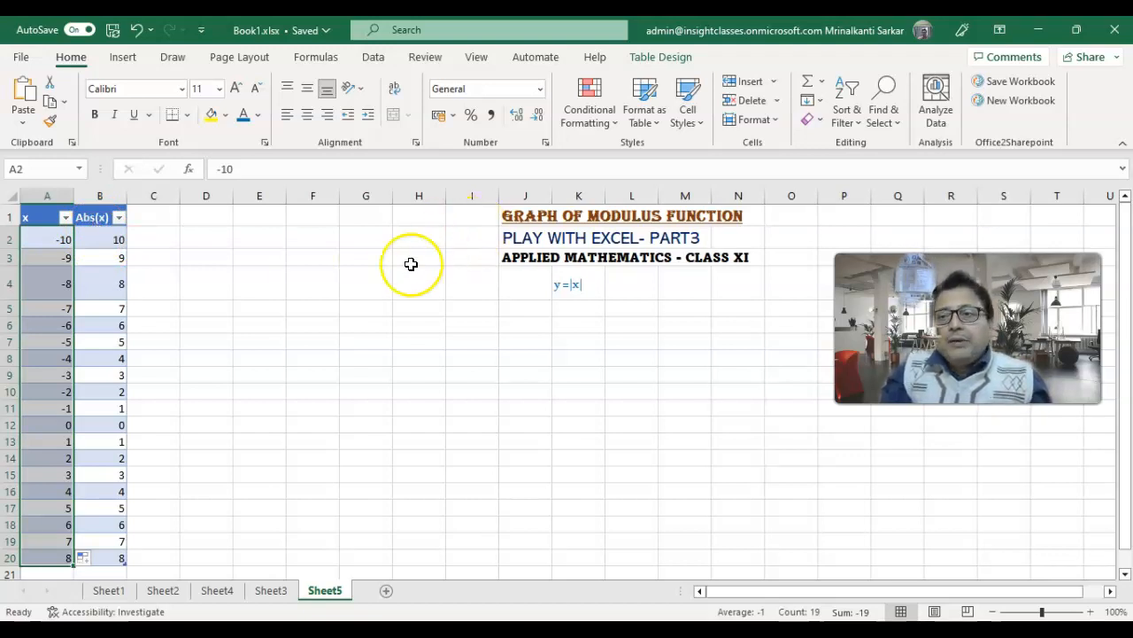
- Plot A2:B20 as a Scatter with Smooth Lines and Markers chart and apply the style with the solid blue background
left_click(48, 239)
left_click_drag(48, 239, 116, 556)
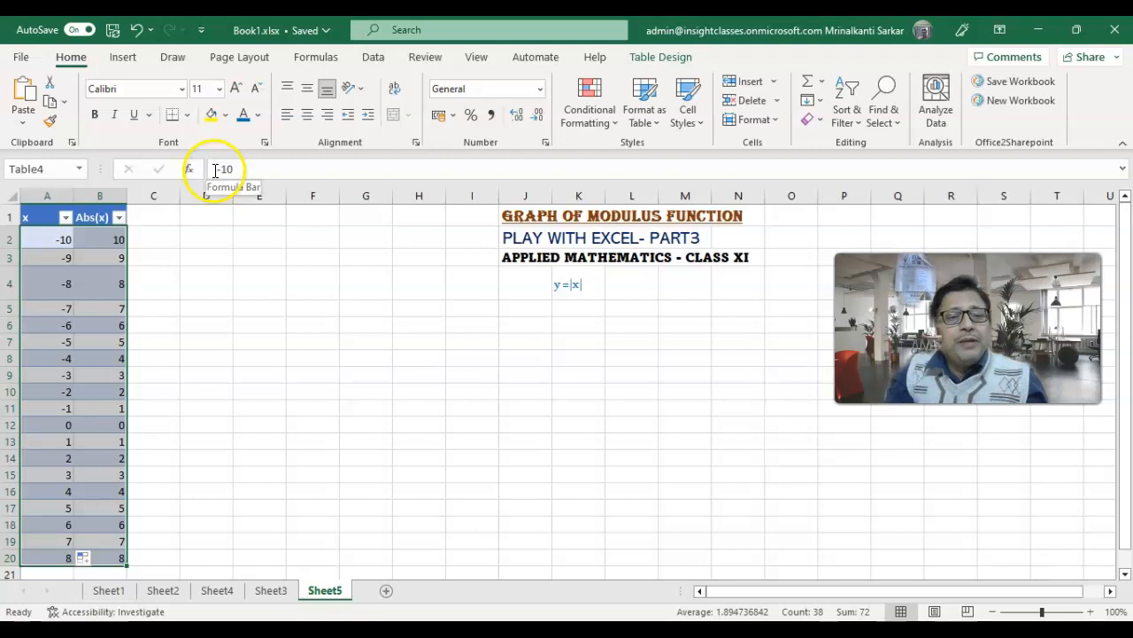
left_click(131, 60)
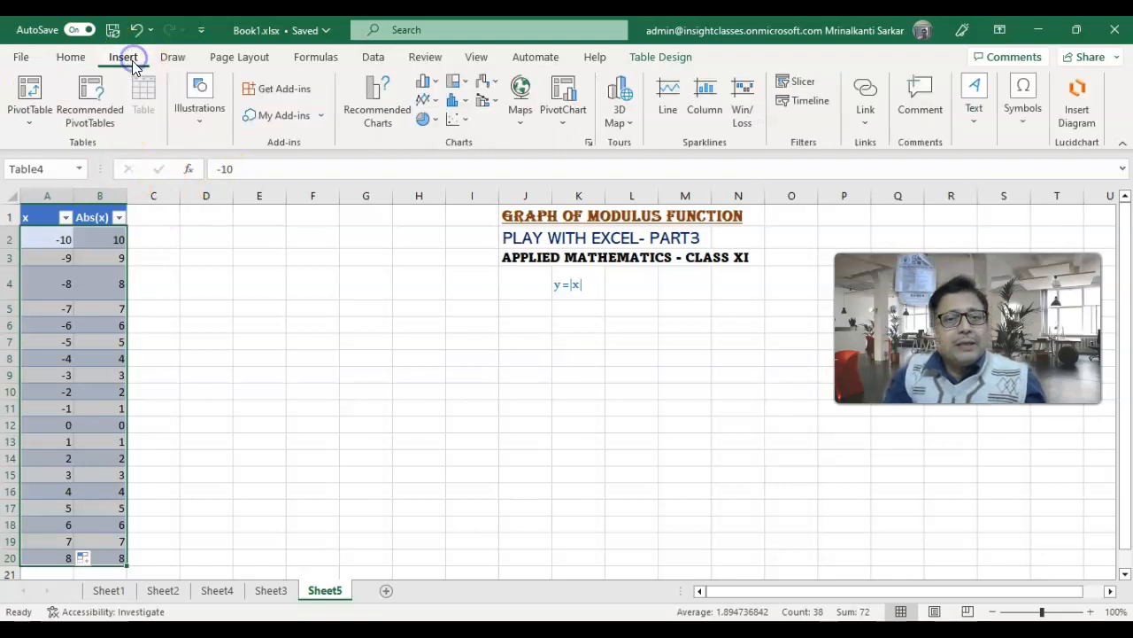
left_click(462, 119)
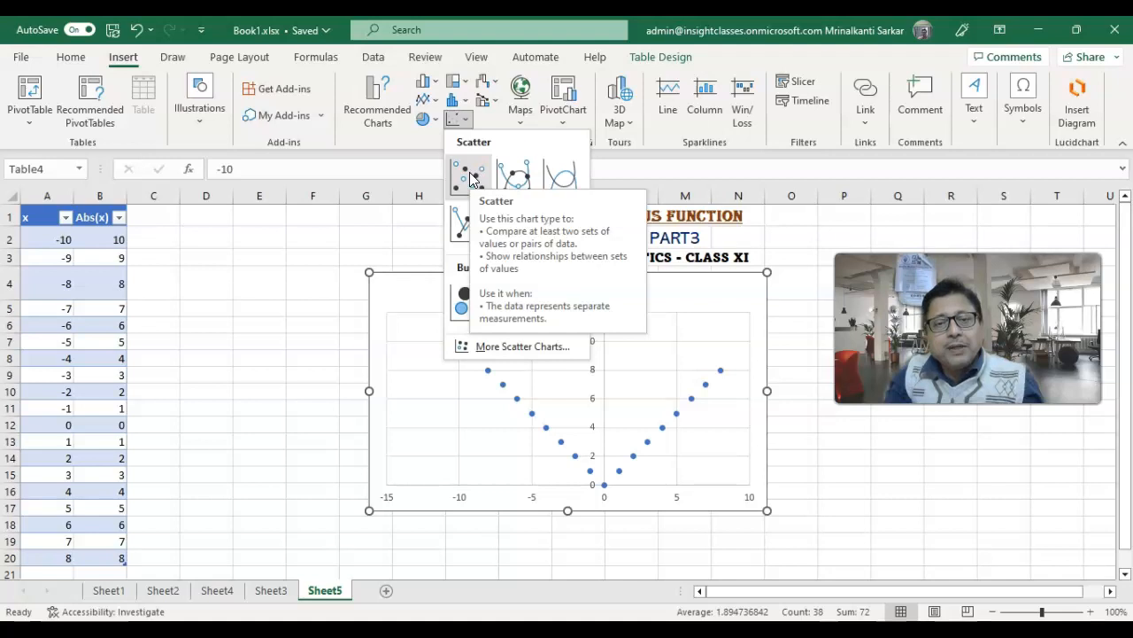
left_click(530, 177)
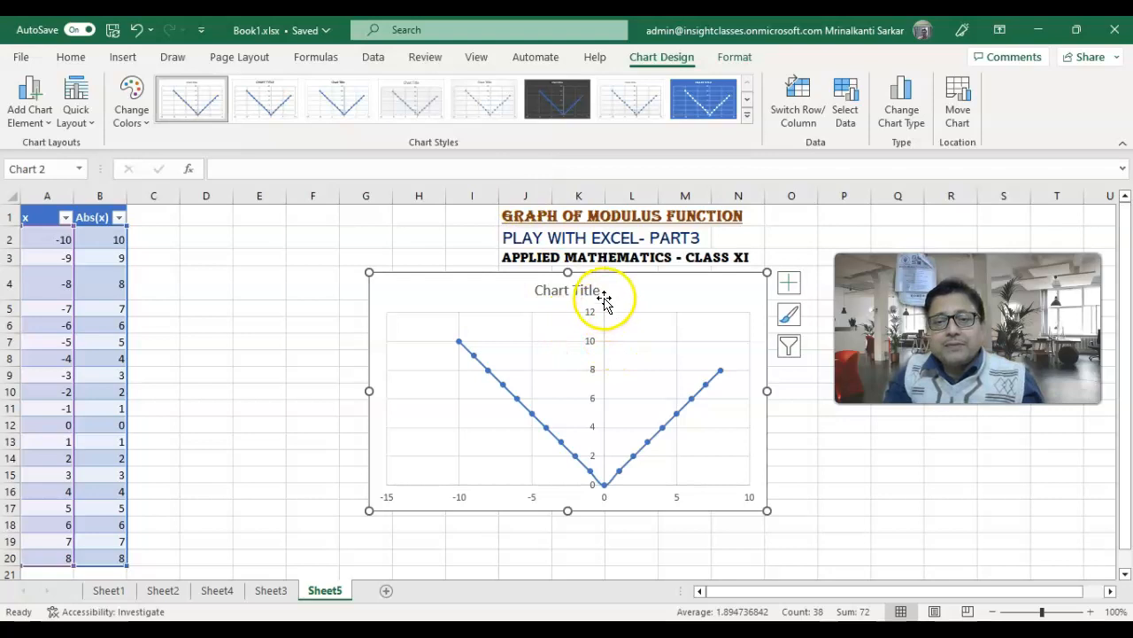
left_click(708, 104)
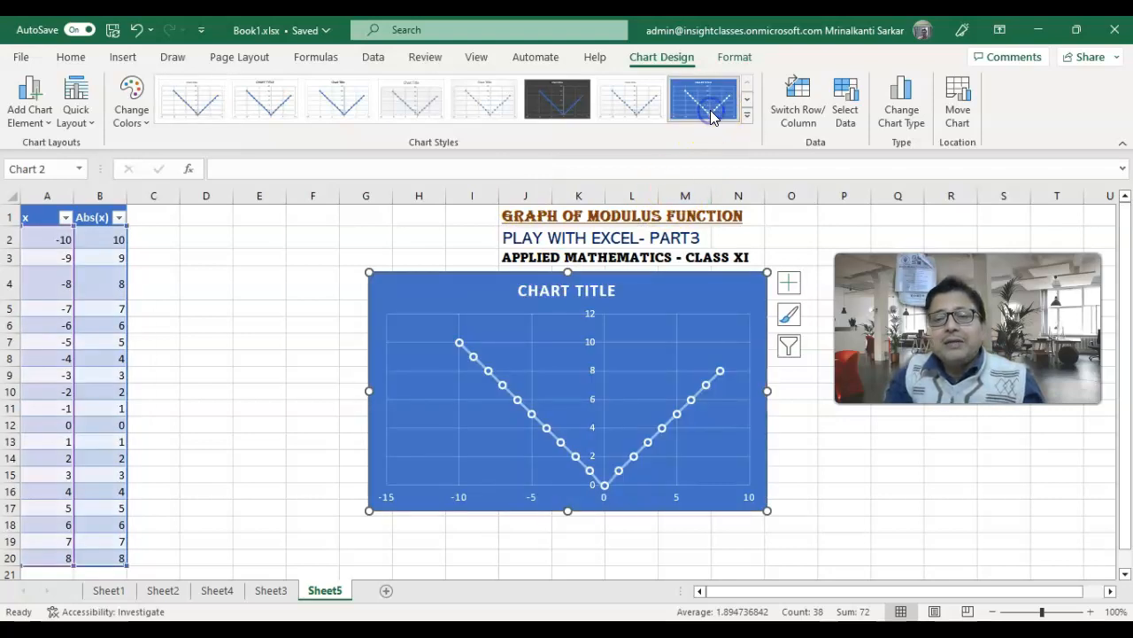
- Replace the chart's placeholder title with "Absolute value function" and close the title formatting options
double_click(617, 293)
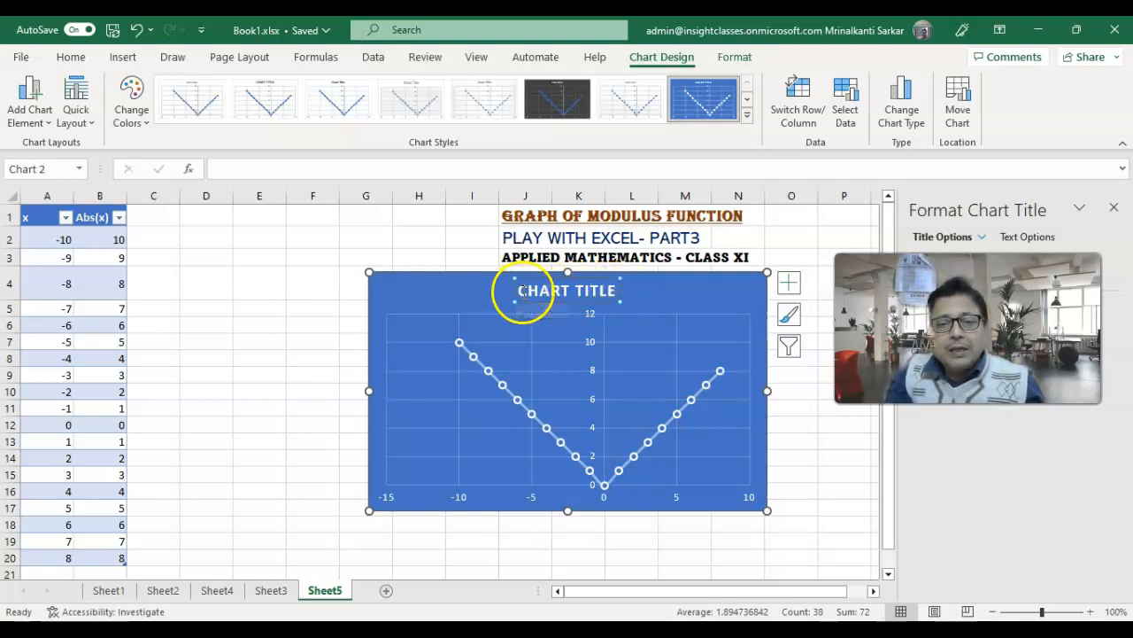
key("Delete")
key("Delete")
key("Delete")
key("Delete")
key("Delete")
key("Delete")
key("Delete")
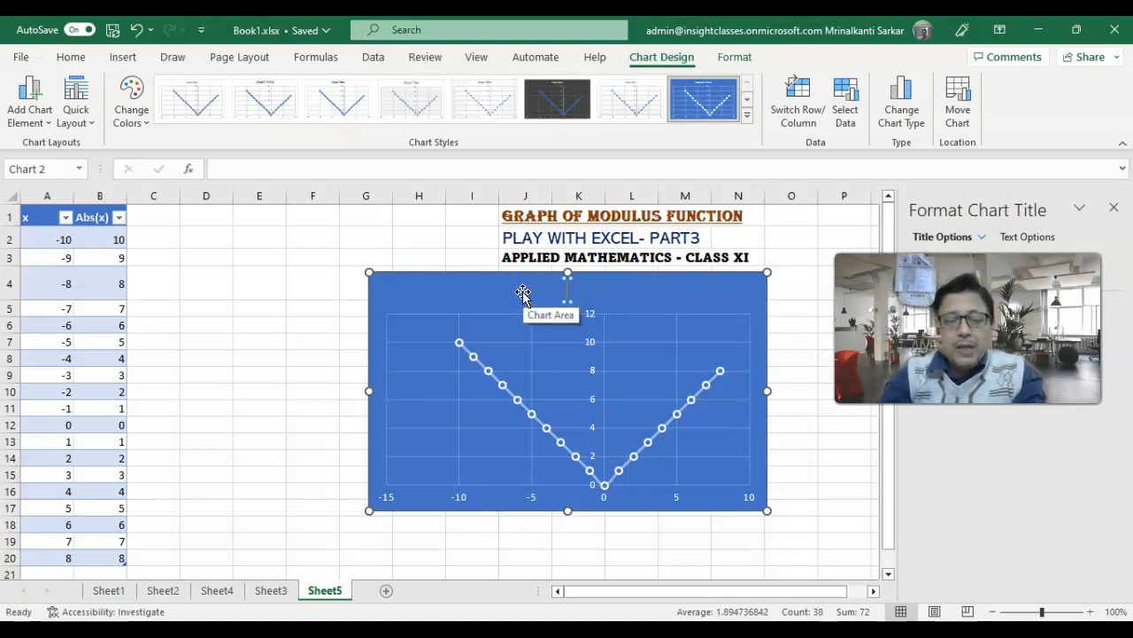
type("AB")
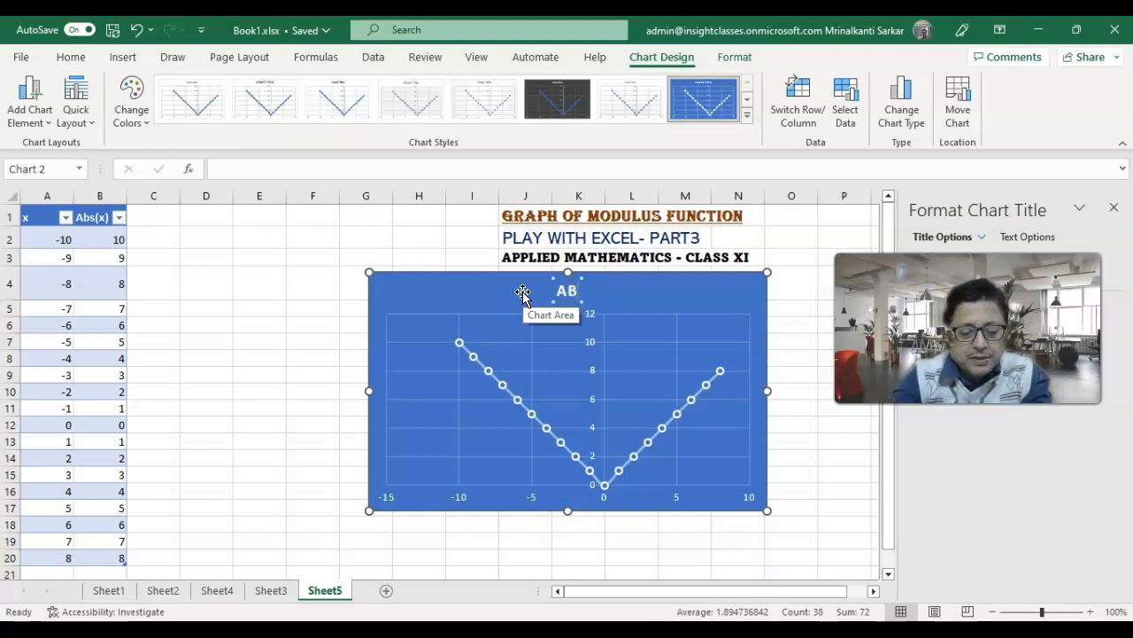
type("SOLUTE")
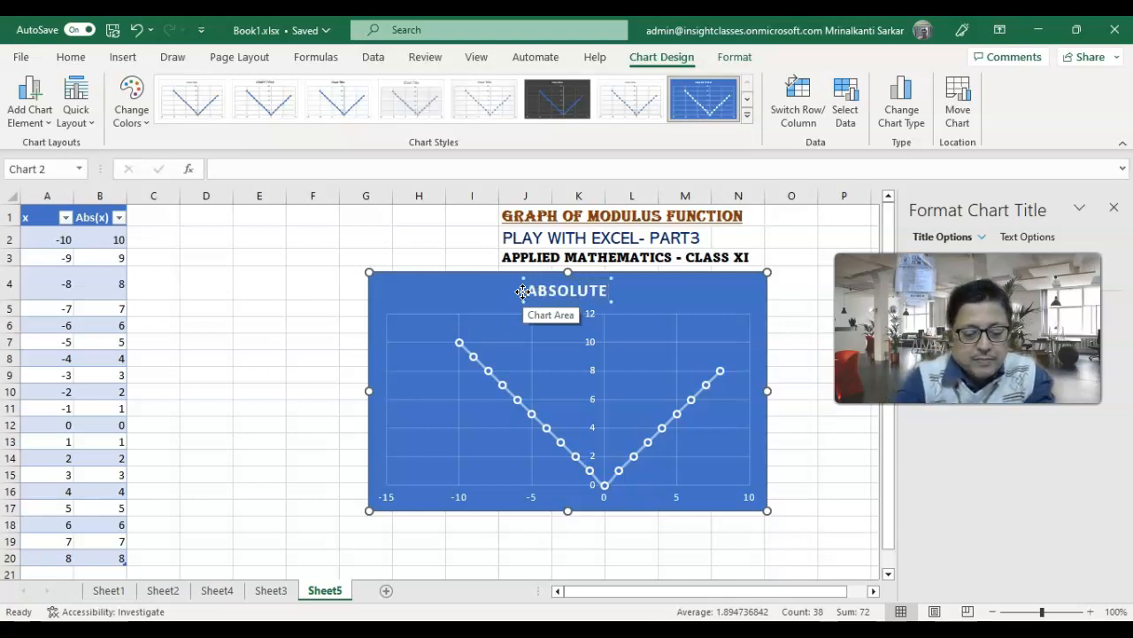
type(" VAL")
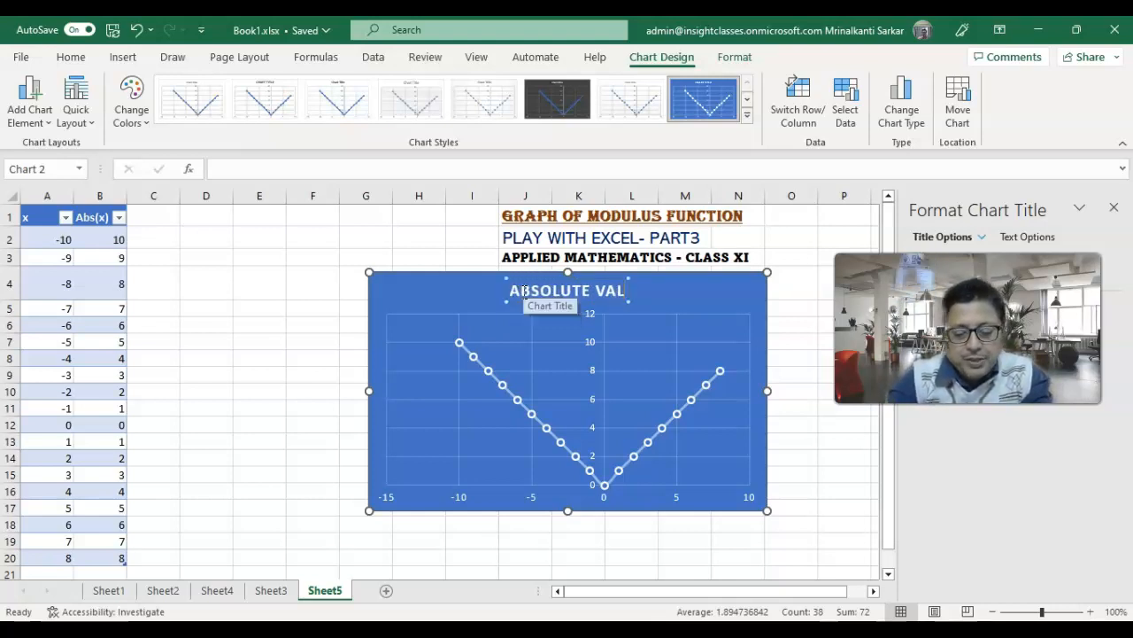
type("UE F")
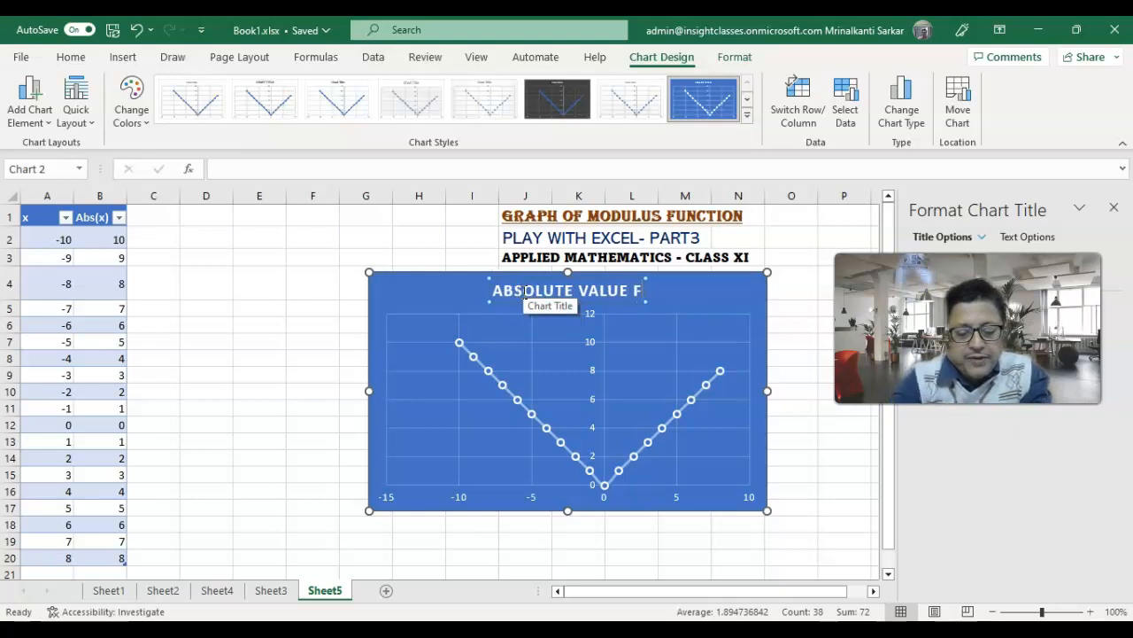
type("UNCTION")
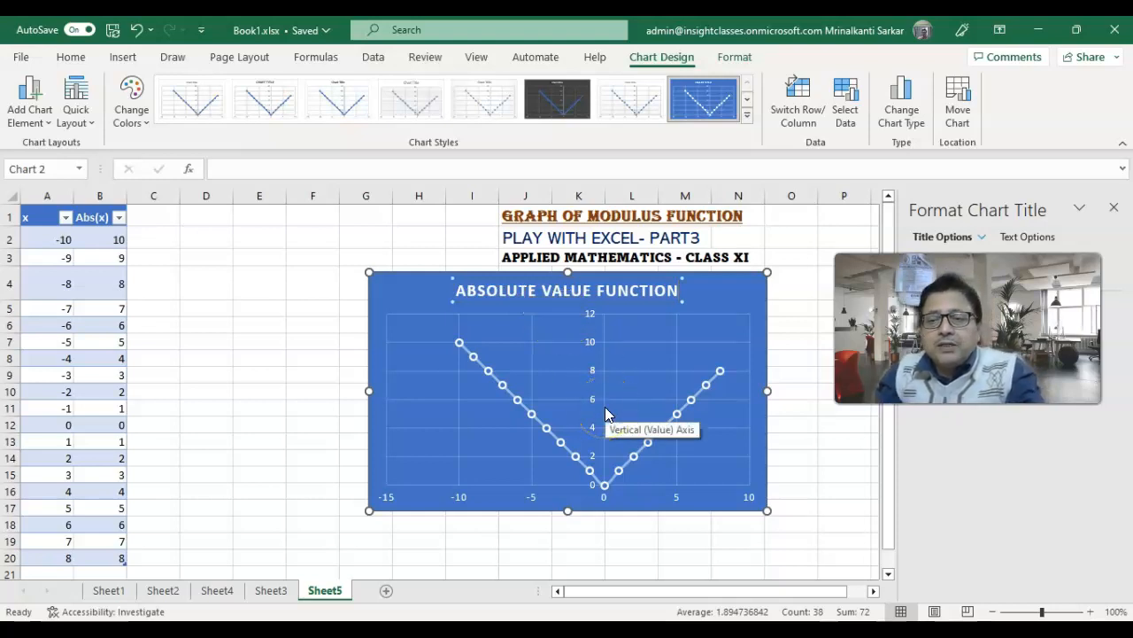
left_click(1114, 207)
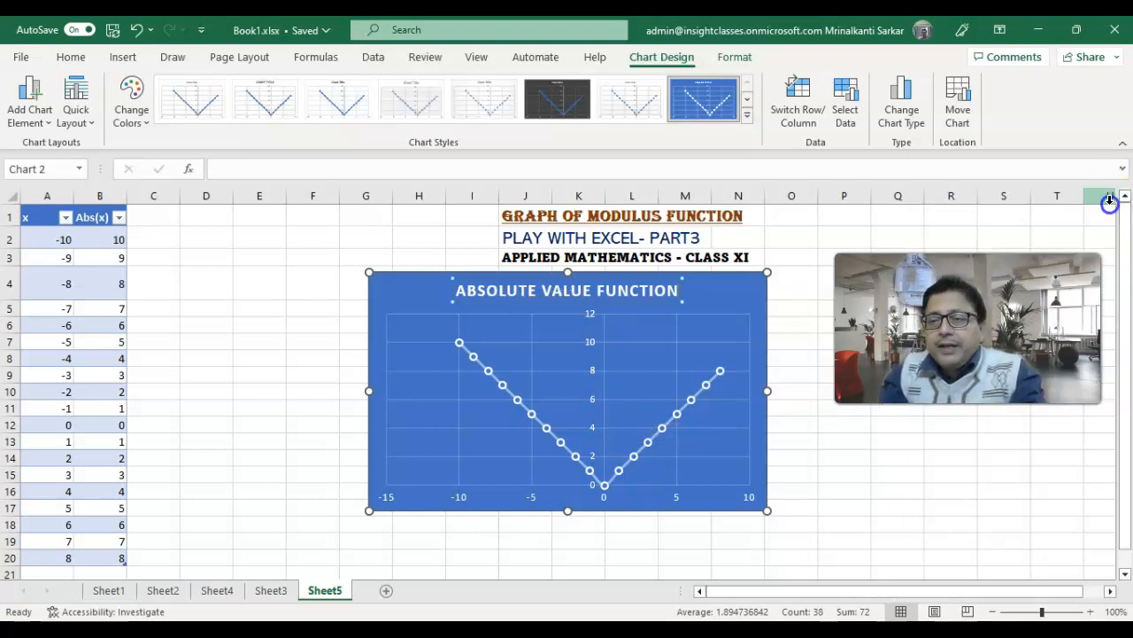
- Apply the chart style with a white background, hatched plot area and hollow diamond markers
double_click(655, 445)
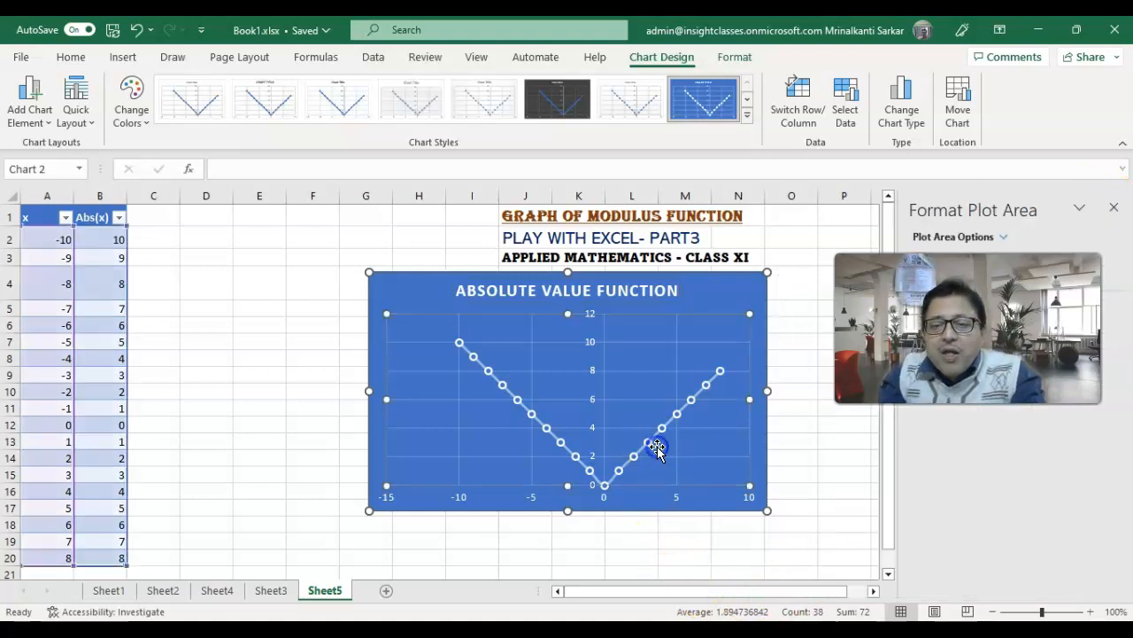
left_click(789, 314)
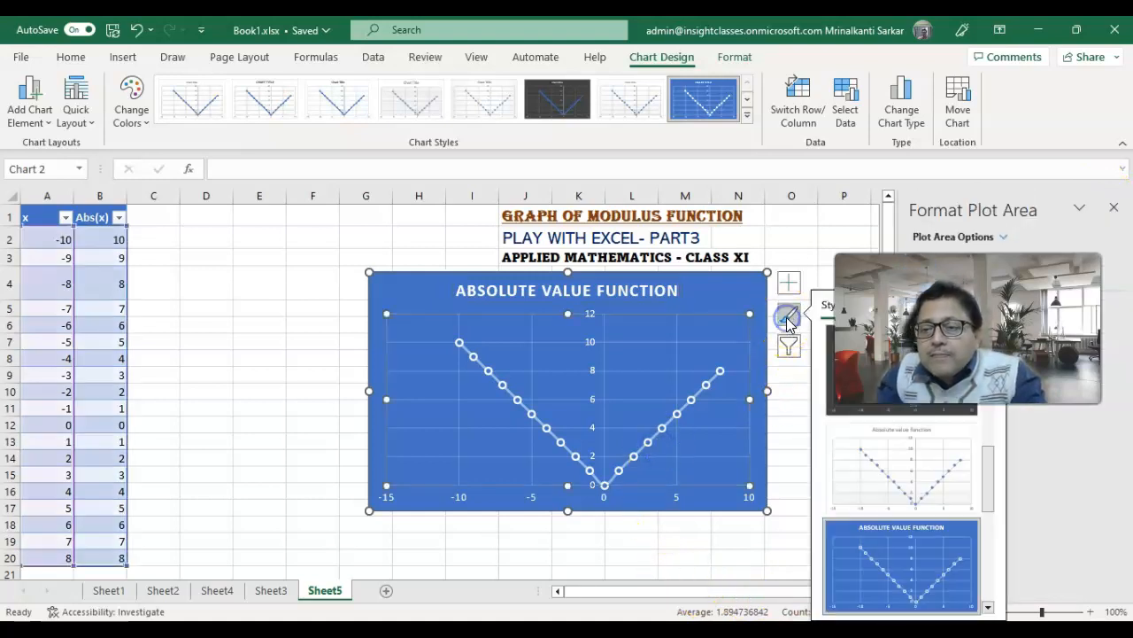
scroll(956, 531, "down", 2)
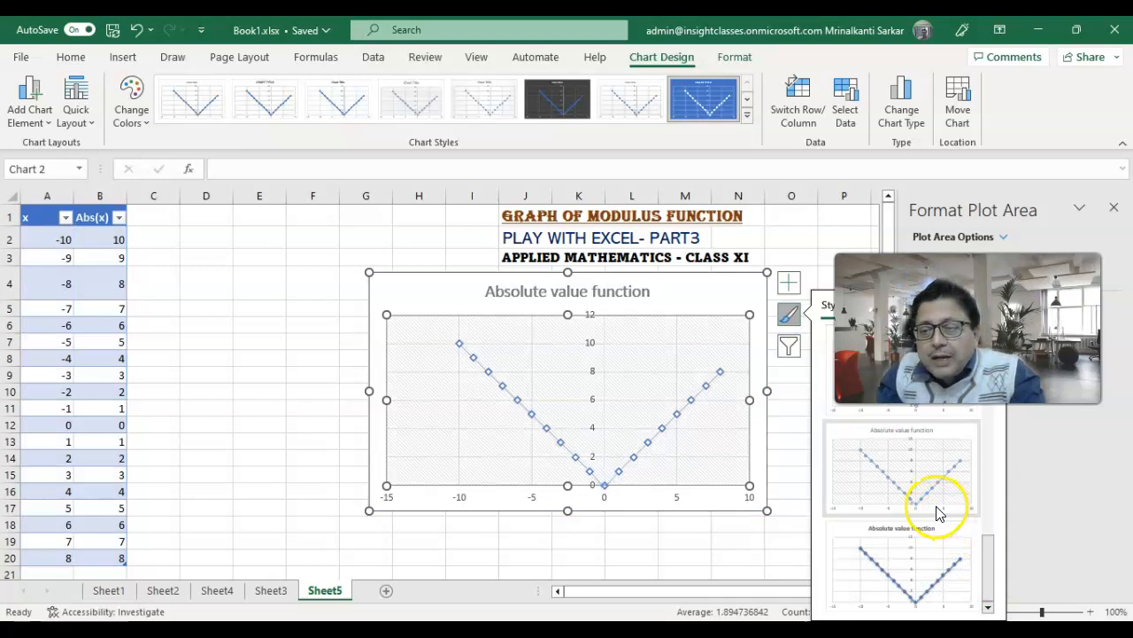
left_click(934, 501)
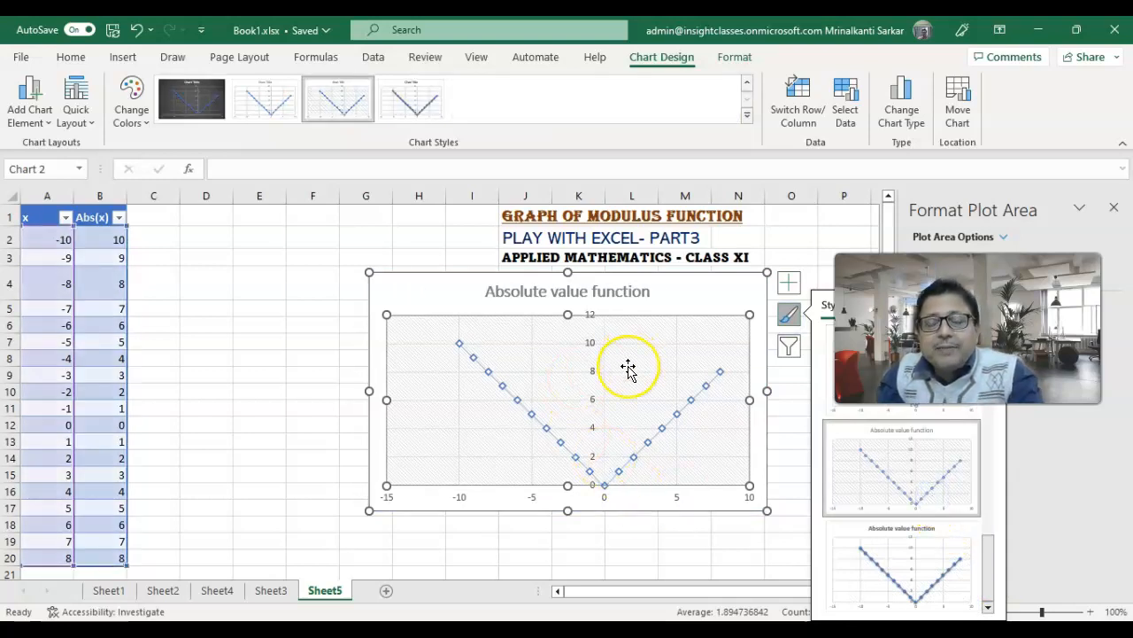
- Change the font color of the whole chart title to dark orange
left_click(651, 298)
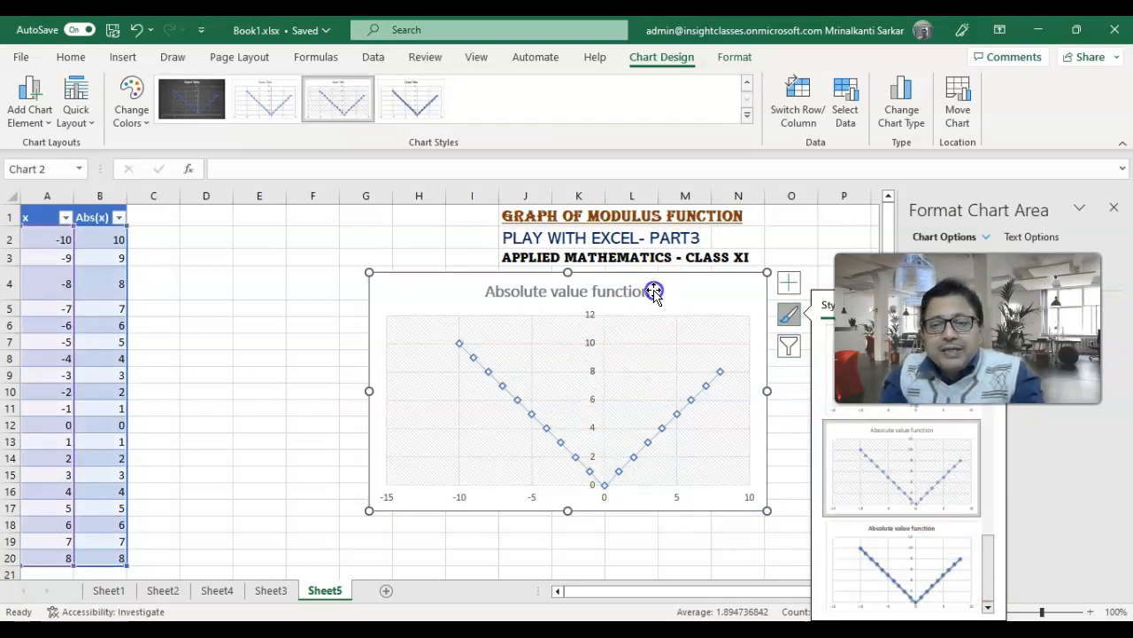
left_click(649, 296)
left_click_drag(647, 293, 494, 294)
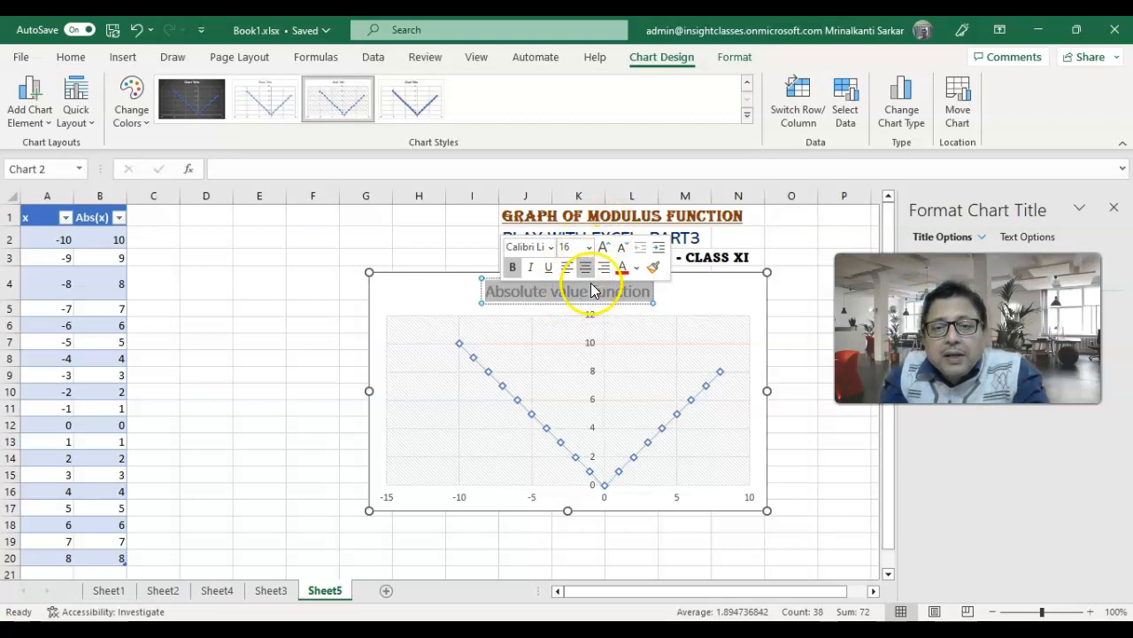
left_click(636, 267)
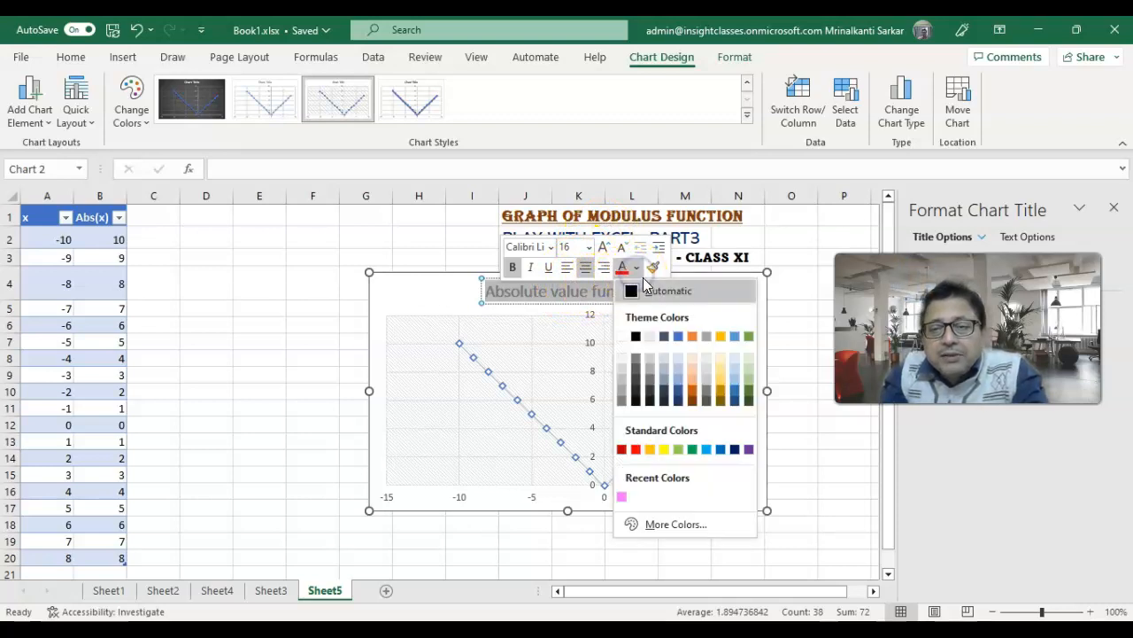
left_click(693, 388)
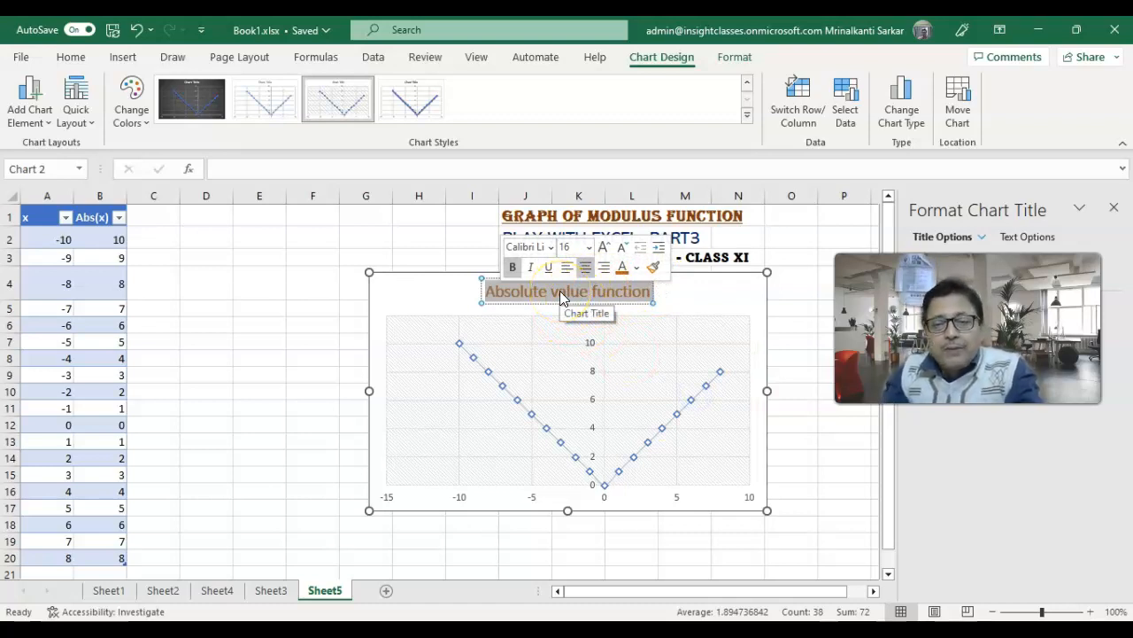
- Try a pattern fill on the chart's plot area and replace it with a solid fill
left_click(728, 442)
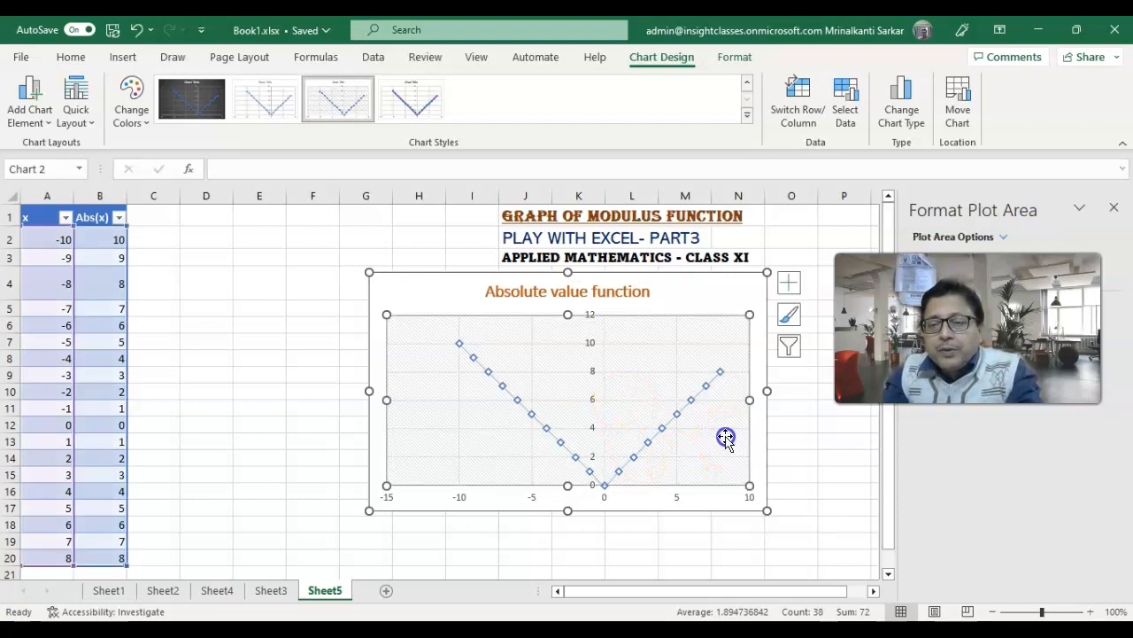
left_click(1002, 241)
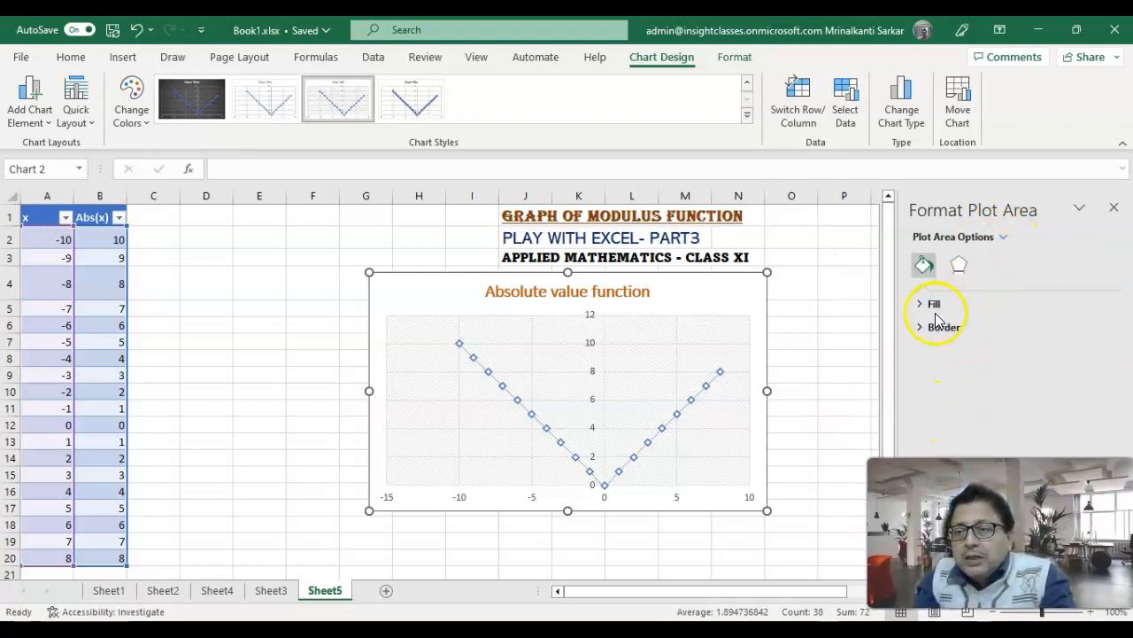
left_click(935, 306)
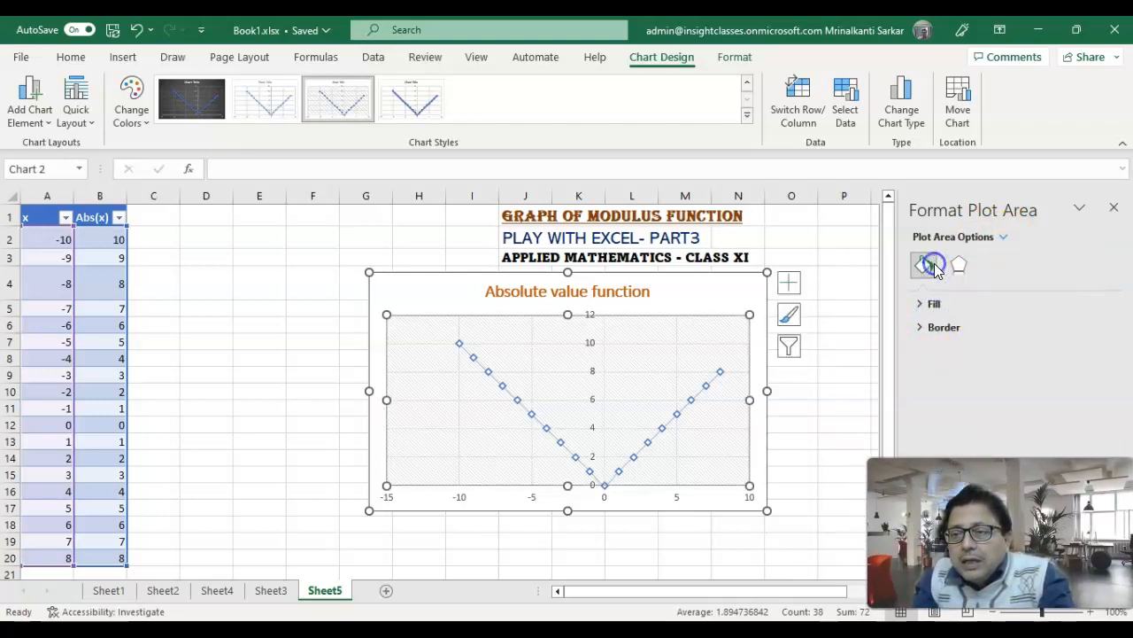
left_click(935, 304)
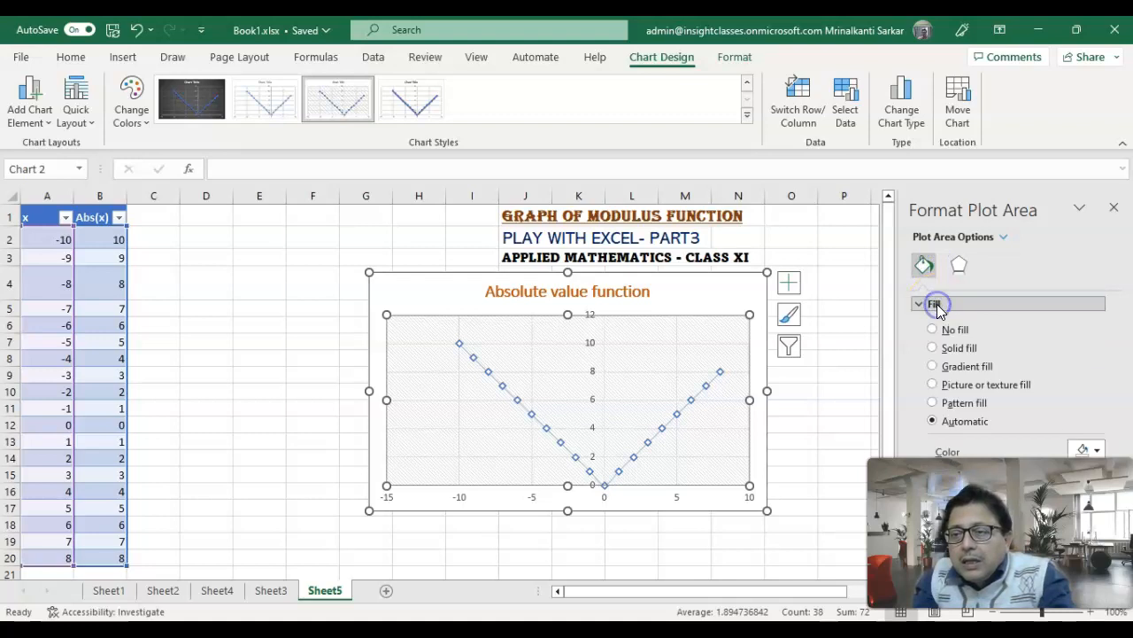
left_click(937, 403)
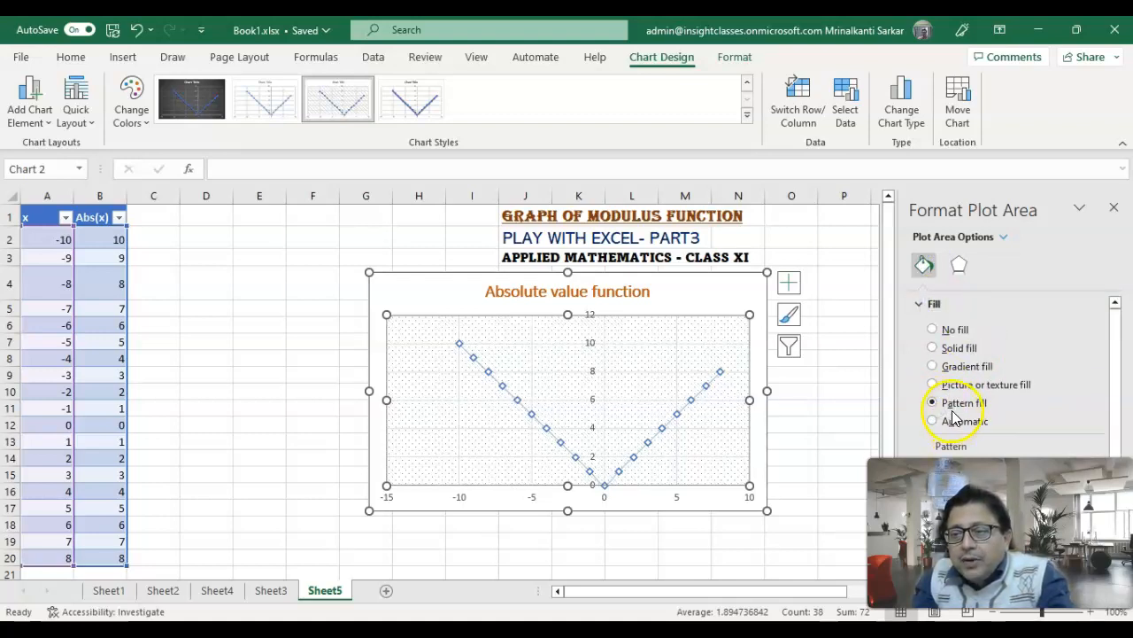
left_click(934, 349)
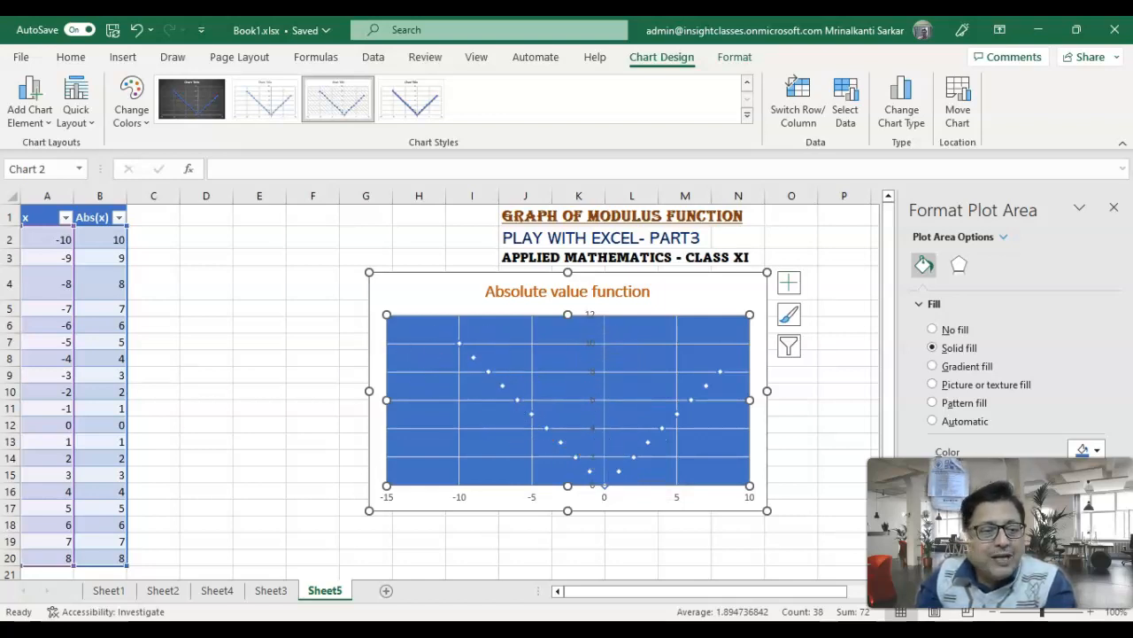
- Apply the dark-background chart style to the modulus chart and close the plot area formatting options
left_click(743, 118)
left_click(743, 119)
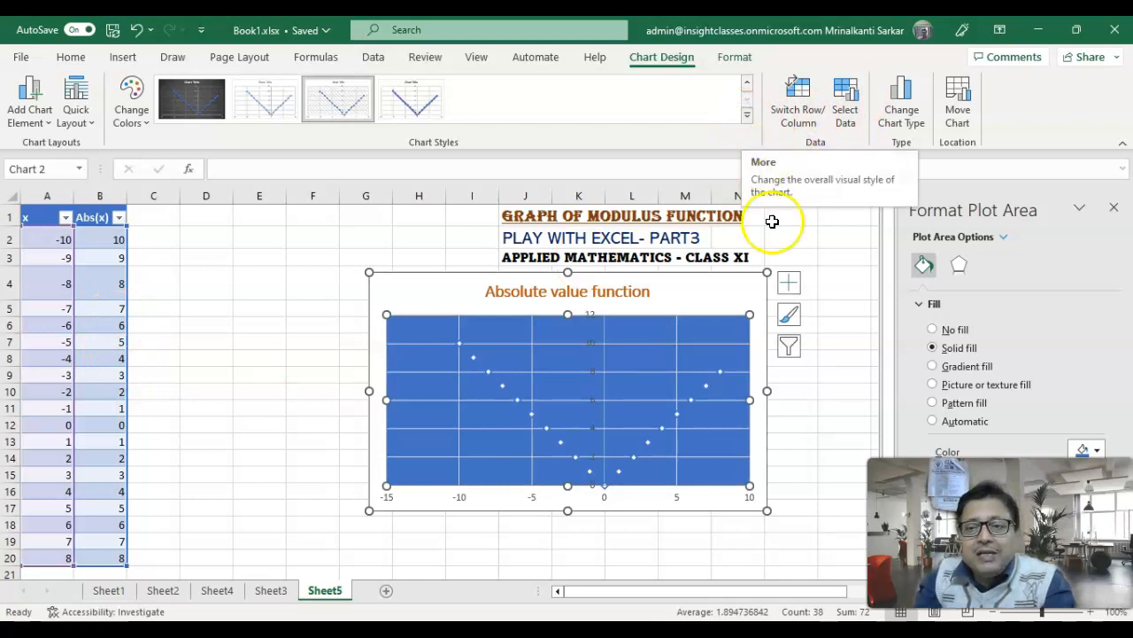
left_click(789, 314)
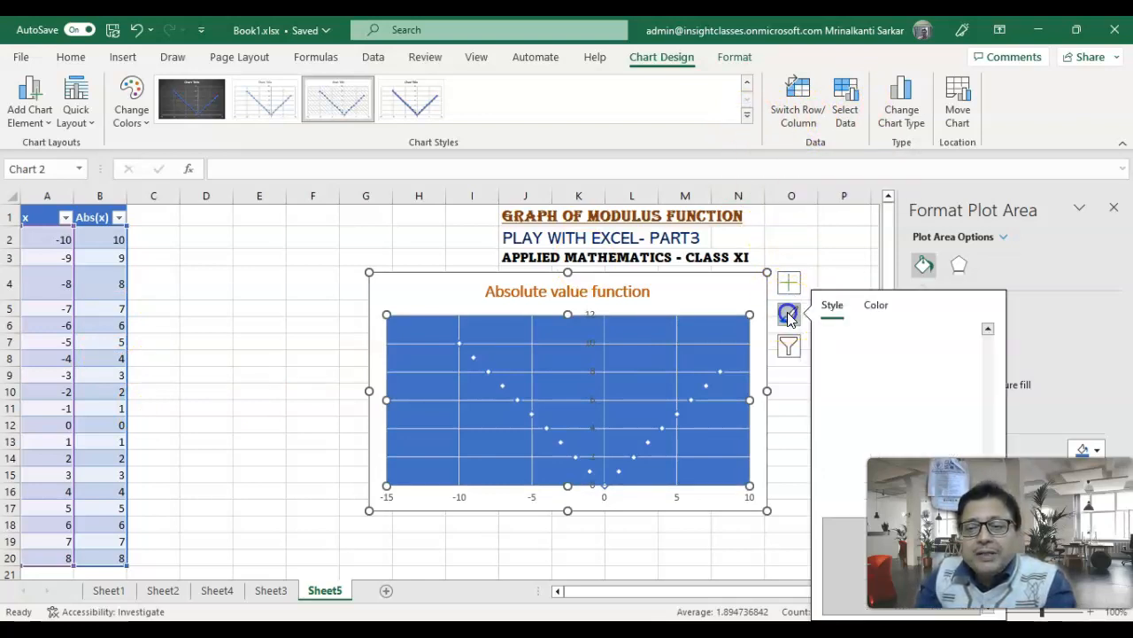
left_click(902, 393)
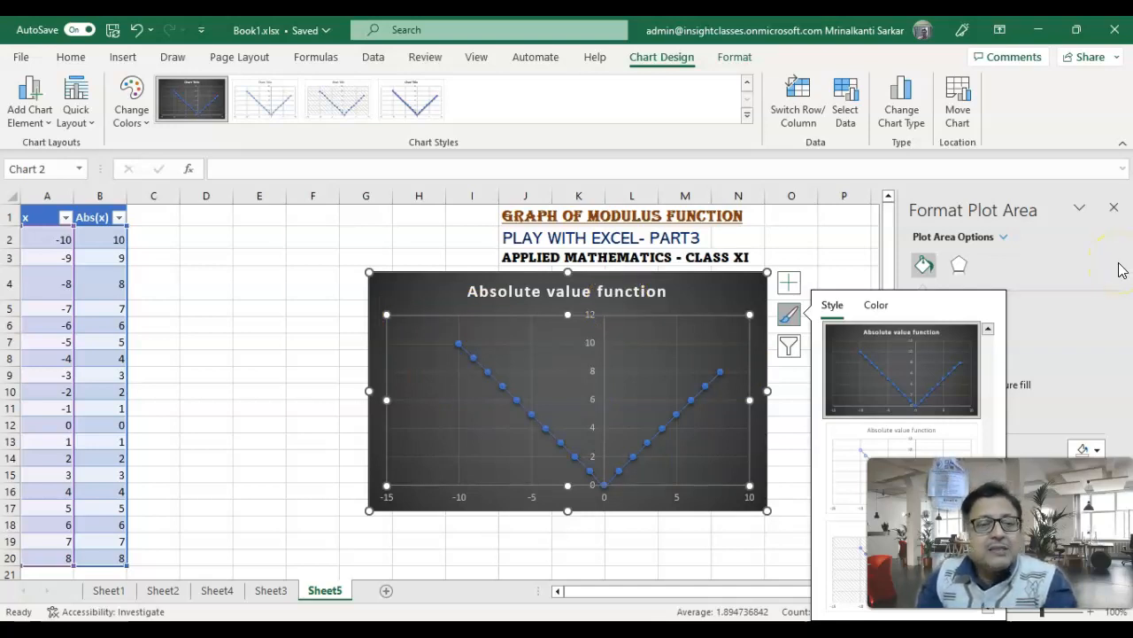
left_click(1113, 211)
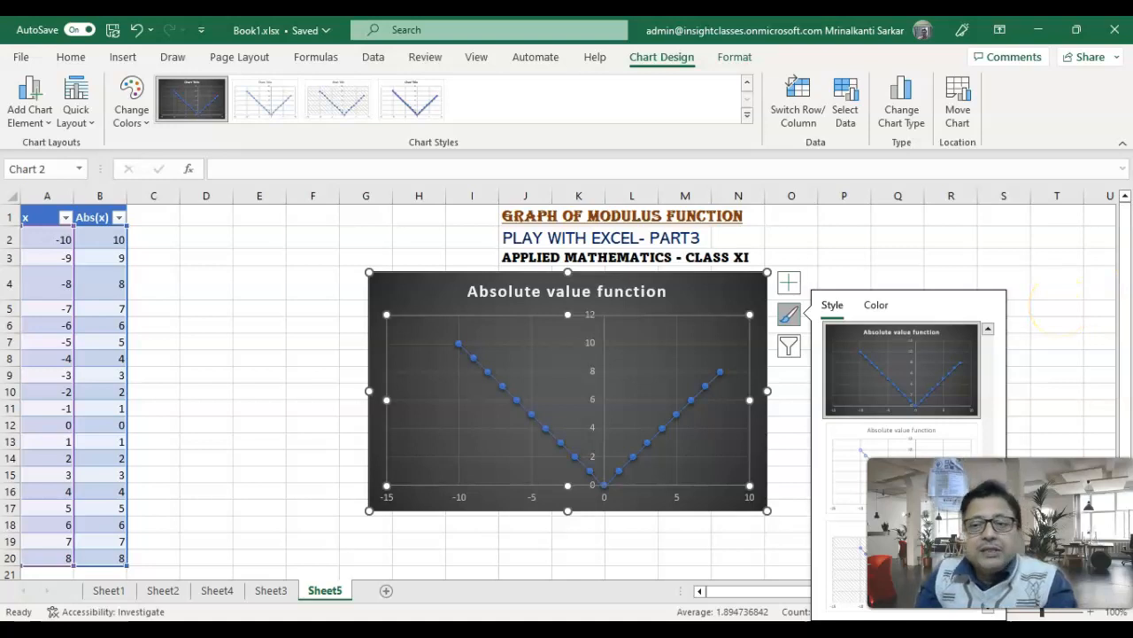
scroll(336, 463, "down", 1)
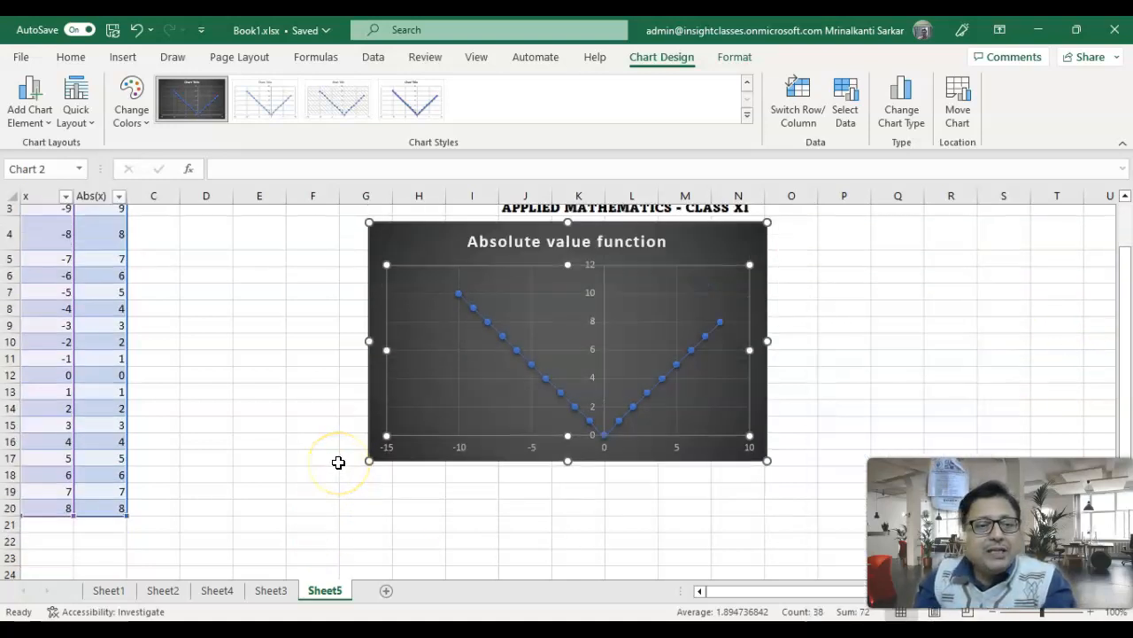
scroll(338, 462, "up", 1)
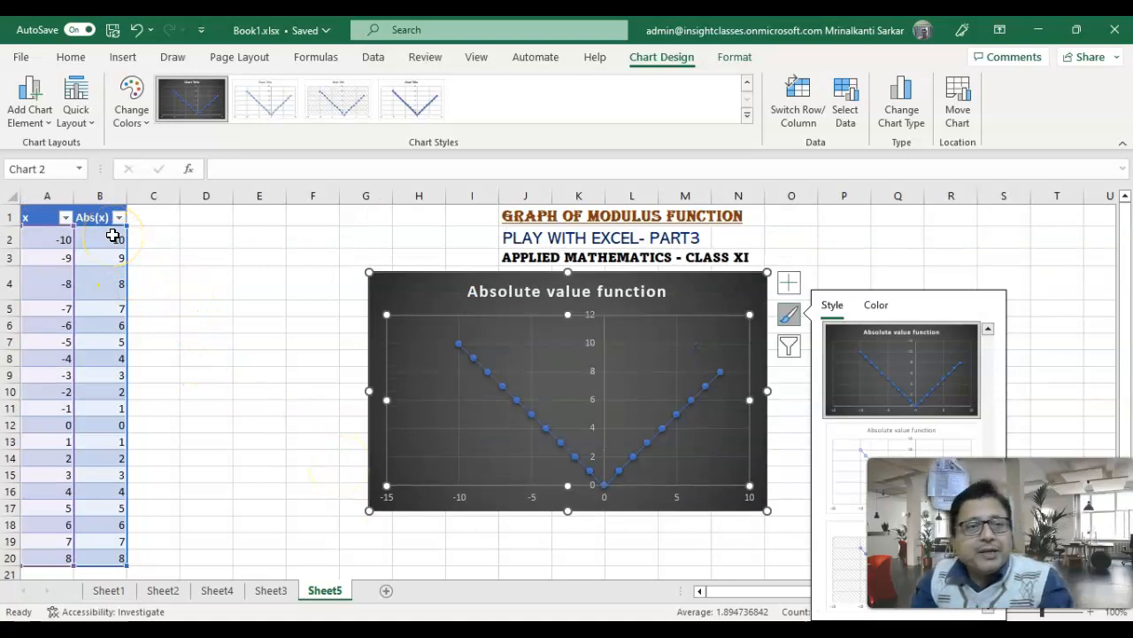
left_click(27, 629)
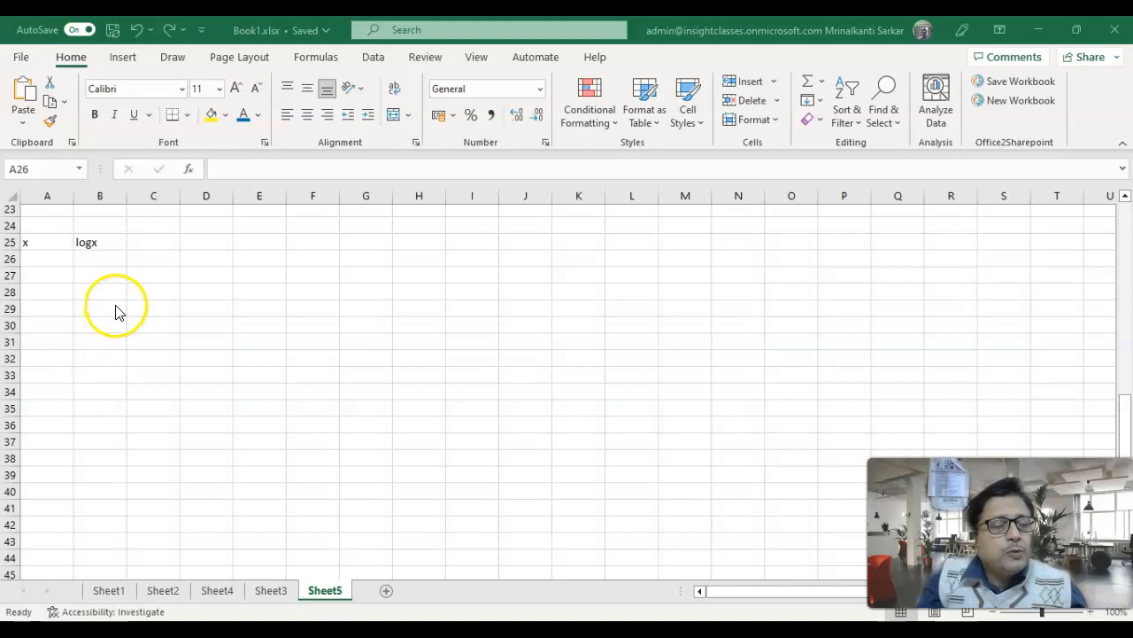
- Enter 0.2 in A26 and 0.5 in A27 and fill the x series down to row 44
left_click(49, 259)
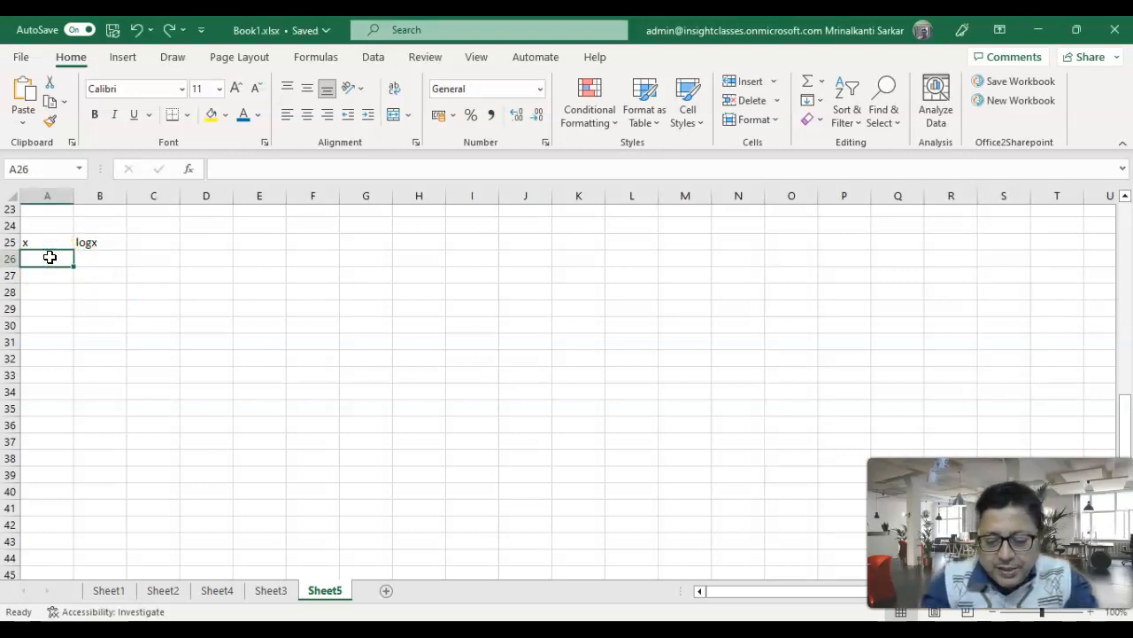
type("0.2")
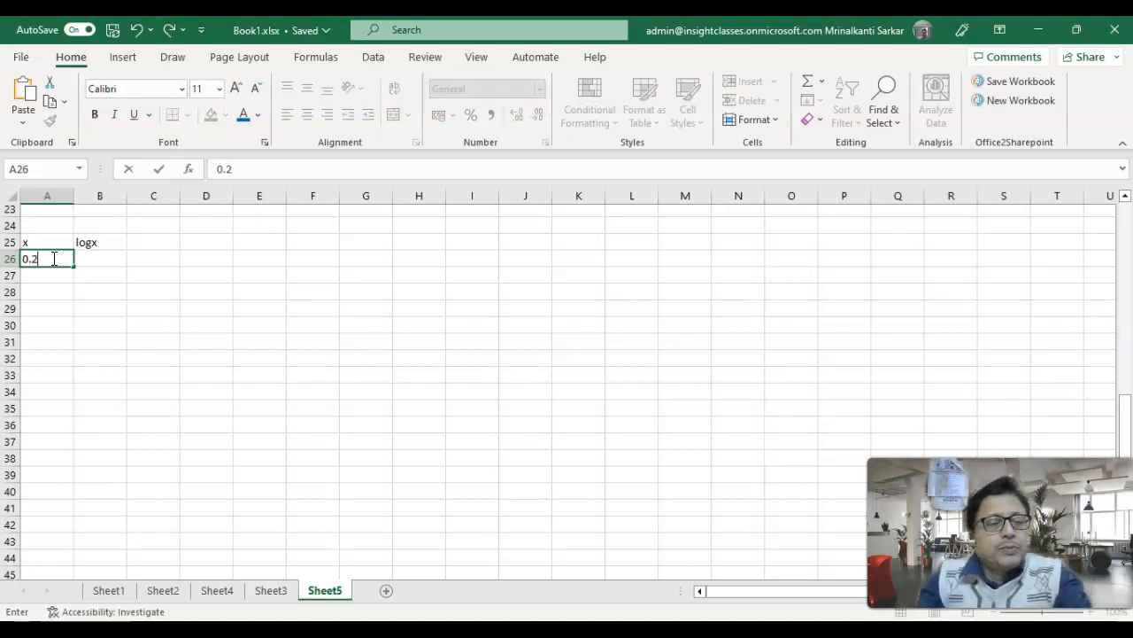
left_click(36, 271)
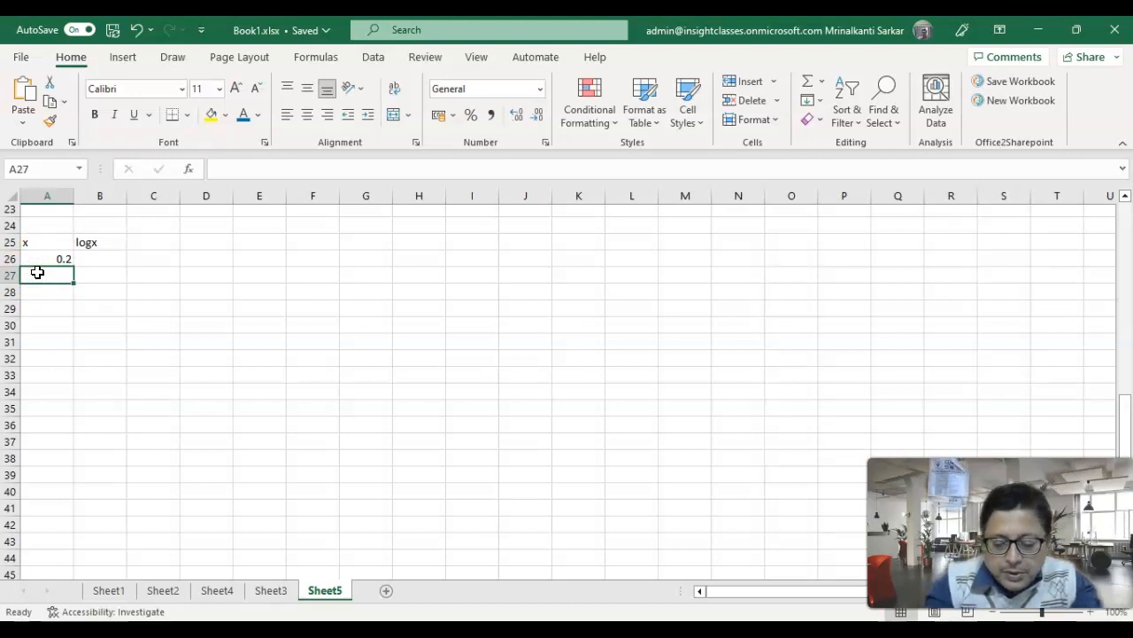
type("0")
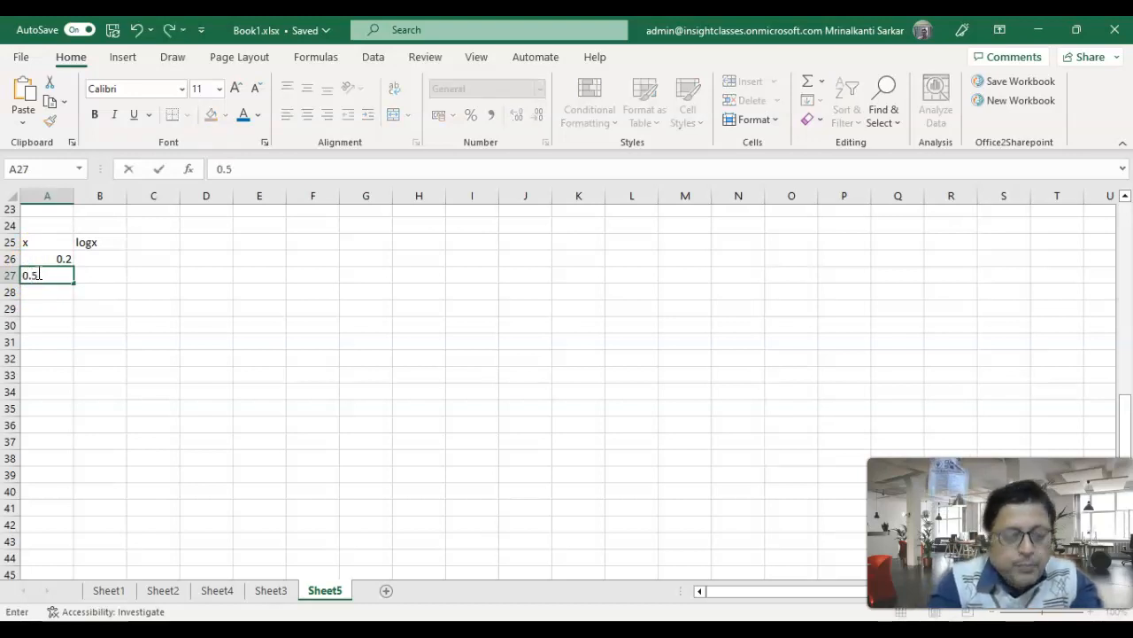
type(".5")
left_click(42, 257)
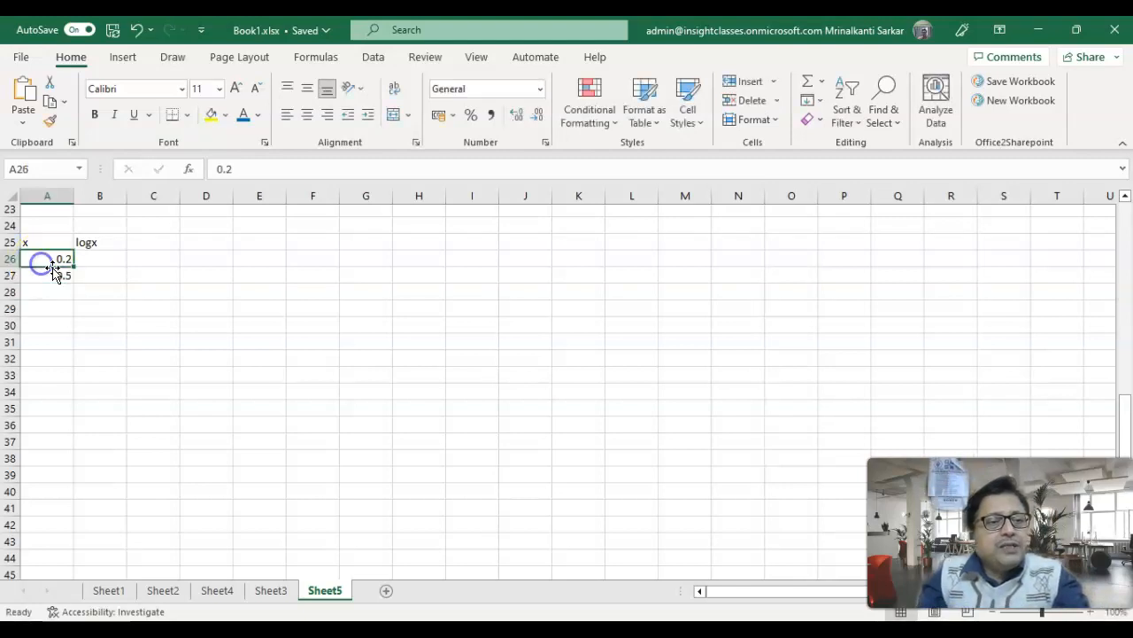
left_click_drag(53, 258, 72, 567)
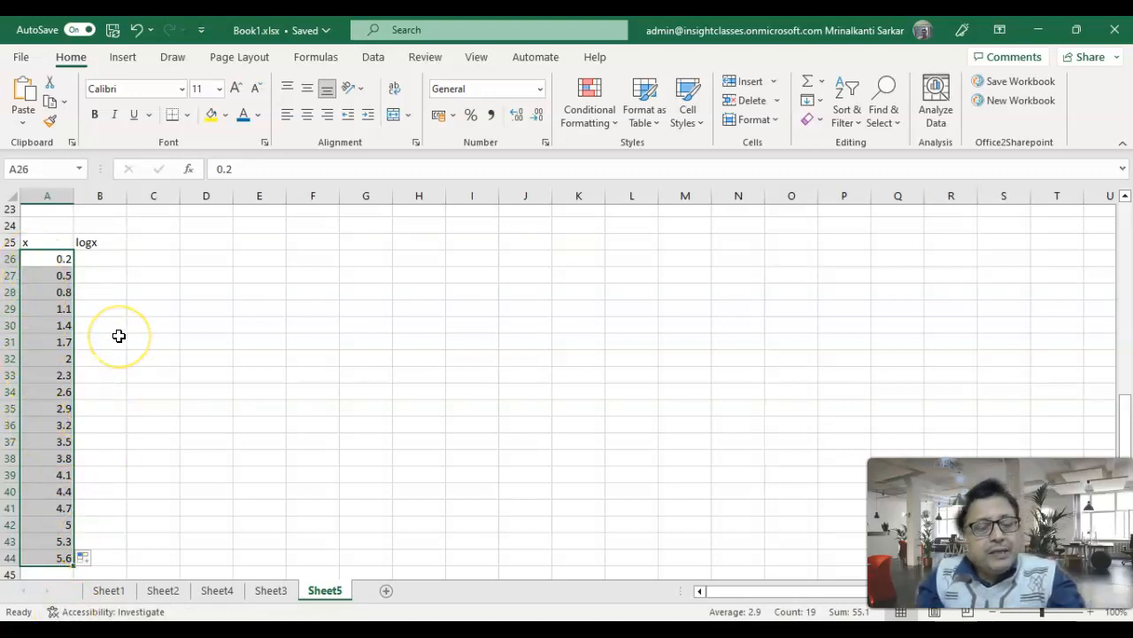
- Enter the formula =LOG(A26) in B26 to calculate the logarithm of the first x value
left_click(101, 261)
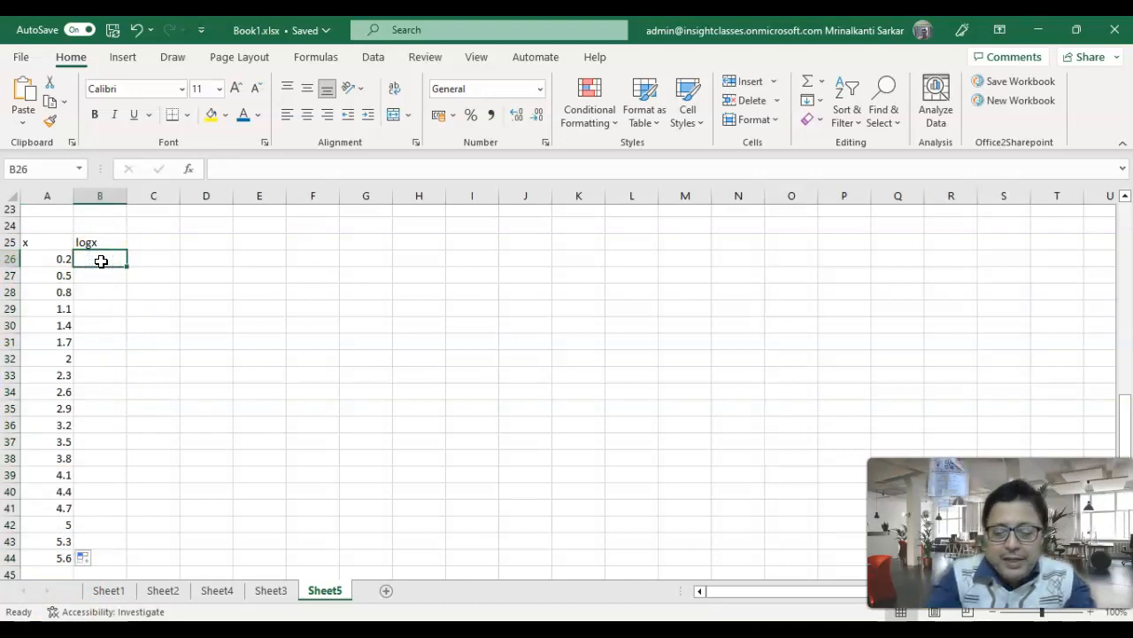
type("=")
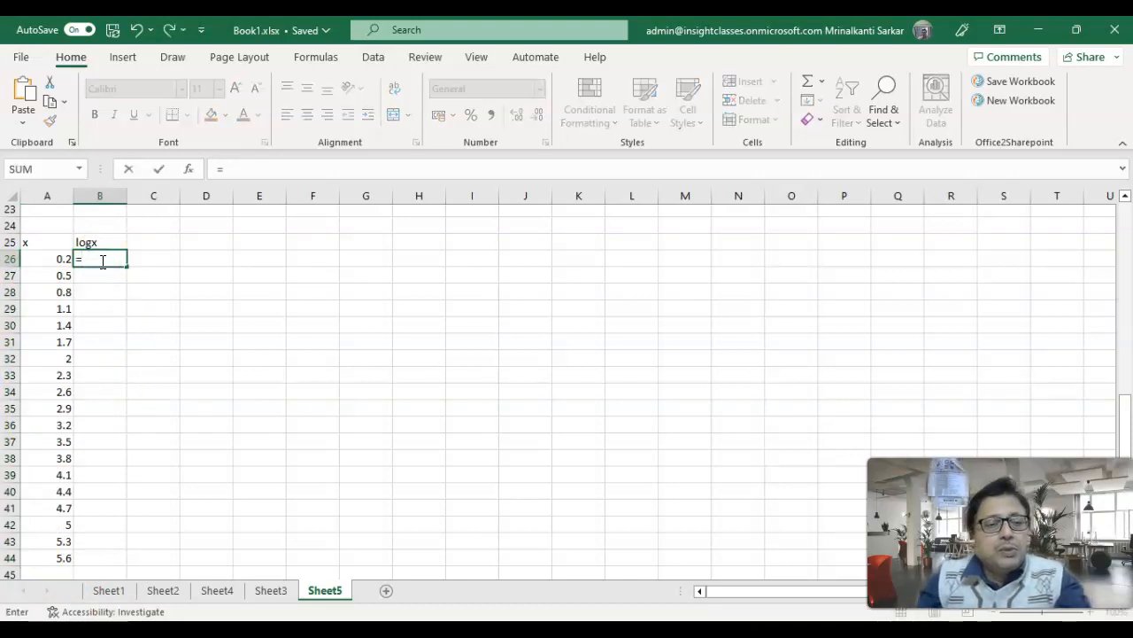
type("l")
type("g")
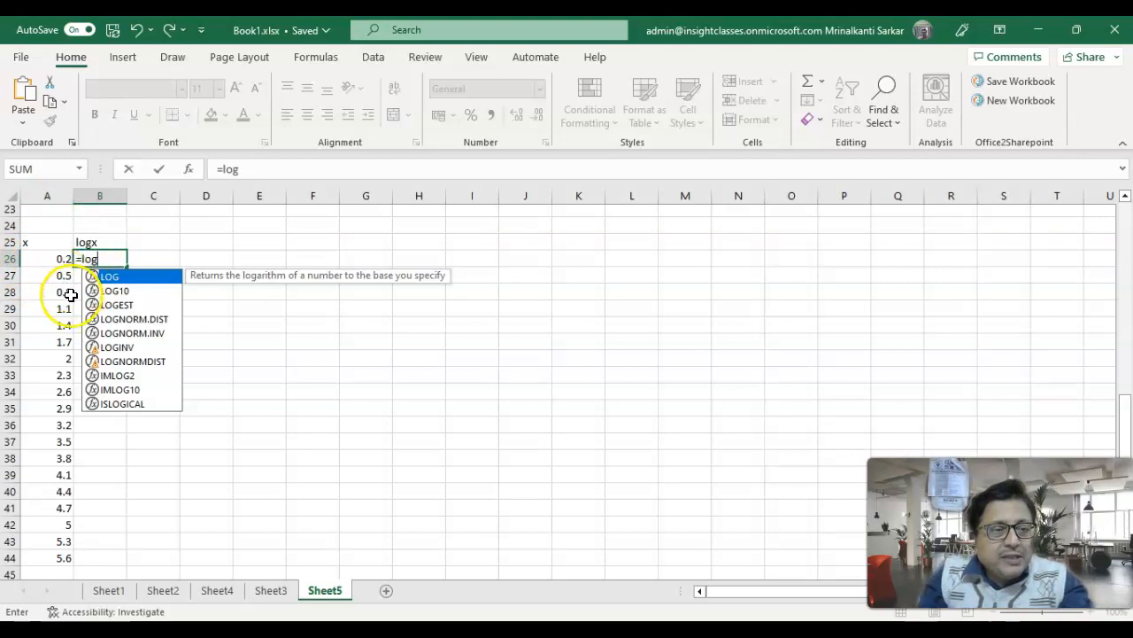
type("(A26")
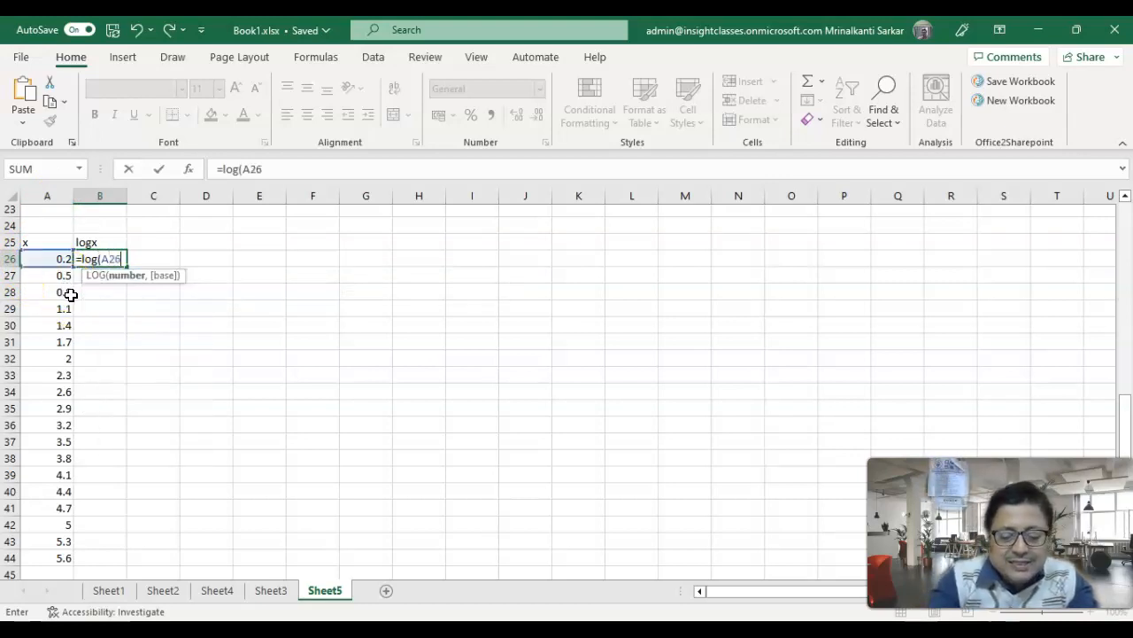
type(")")
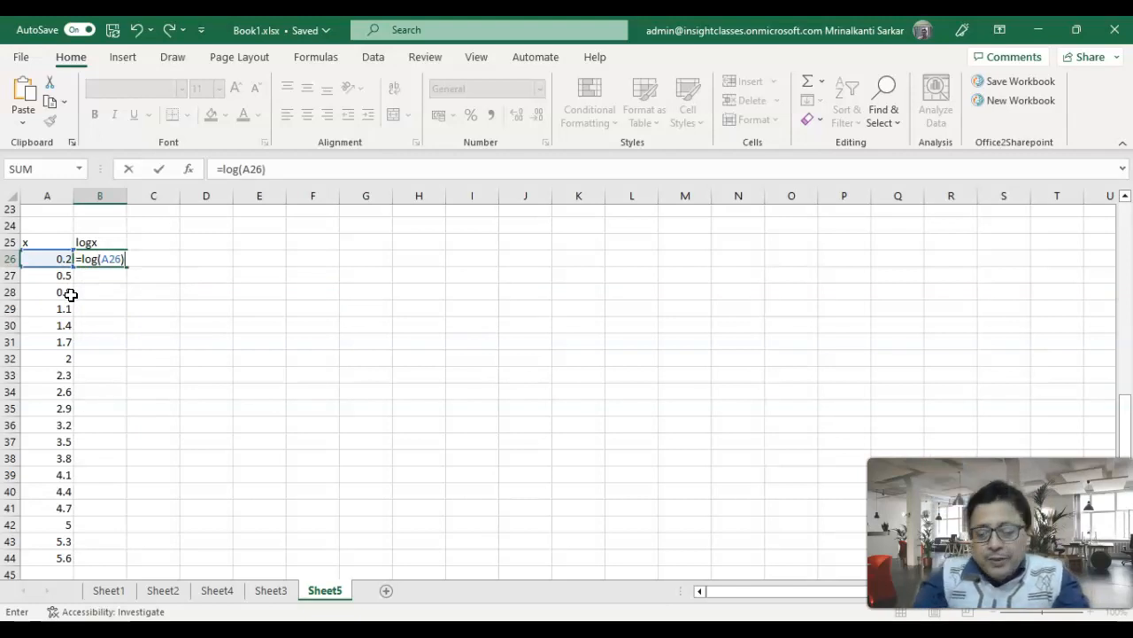
key("Return")
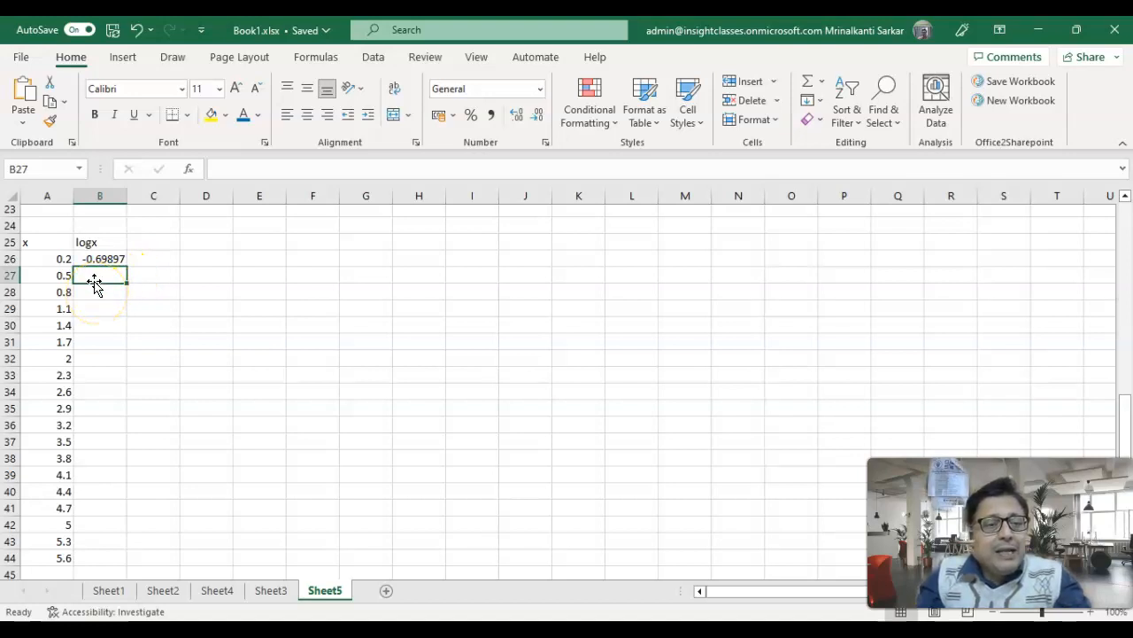
- Fill the logarithm formula from B26 down to B44, alongside all the x values
left_click(94, 258)
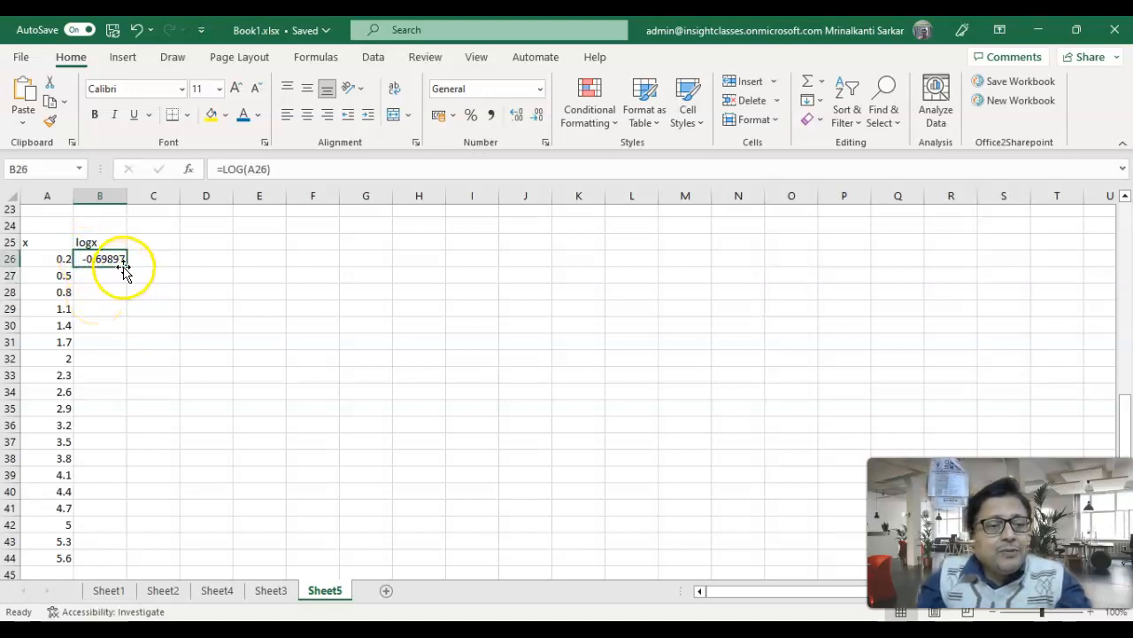
left_click_drag(127, 268, 127, 455)
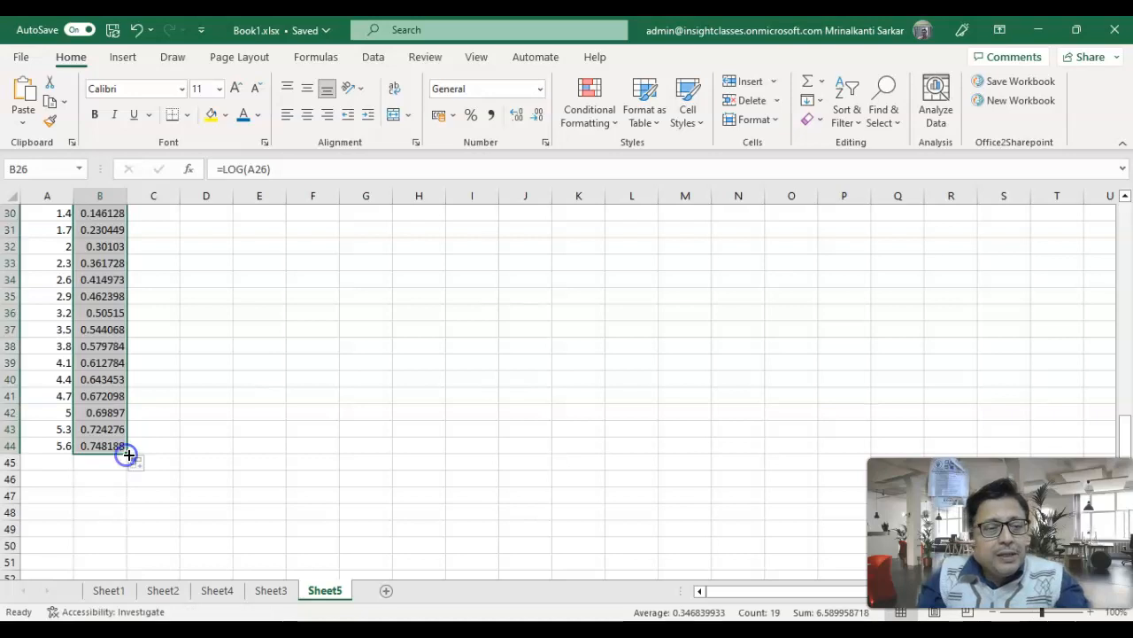
scroll(162, 513, "up", 2)
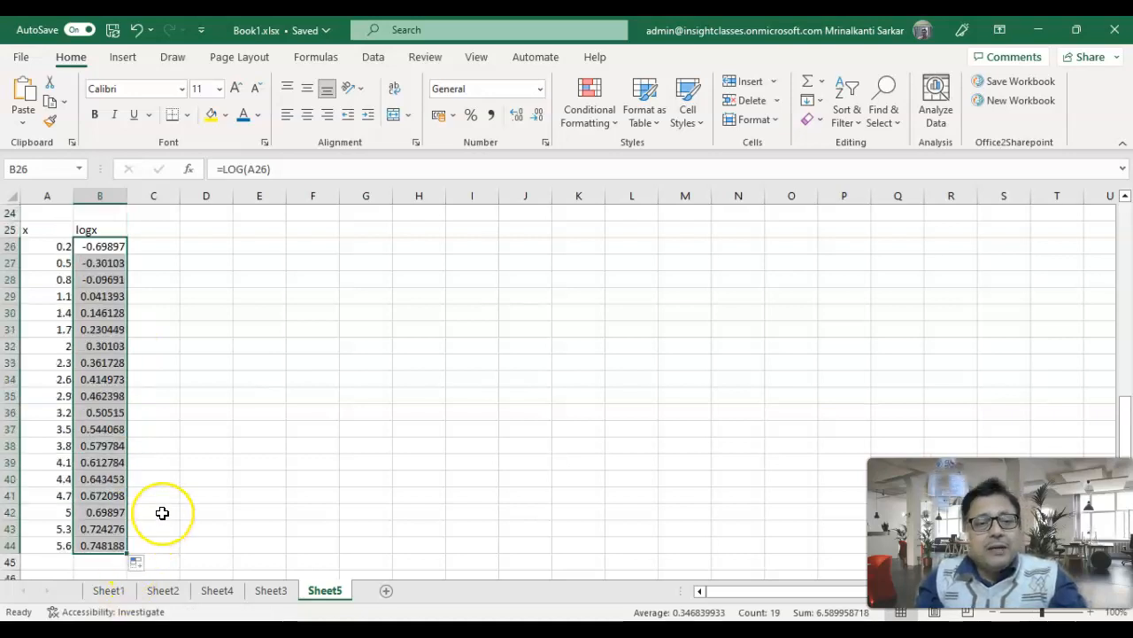
scroll(162, 512, "down", 1)
scroll(163, 513, "up", 1)
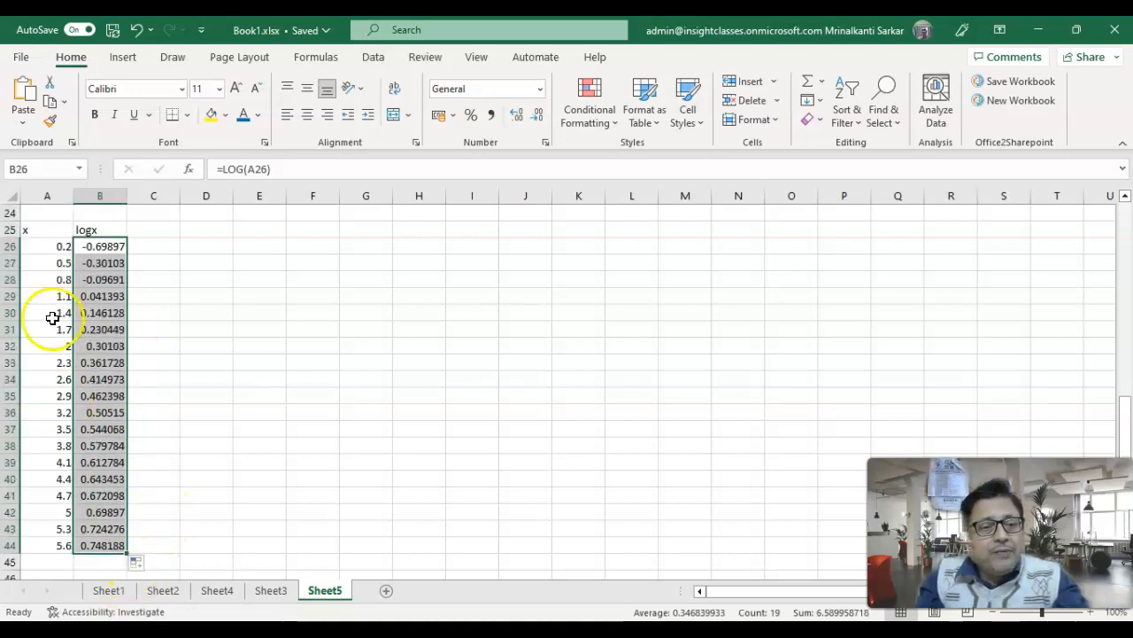
left_click(47, 232)
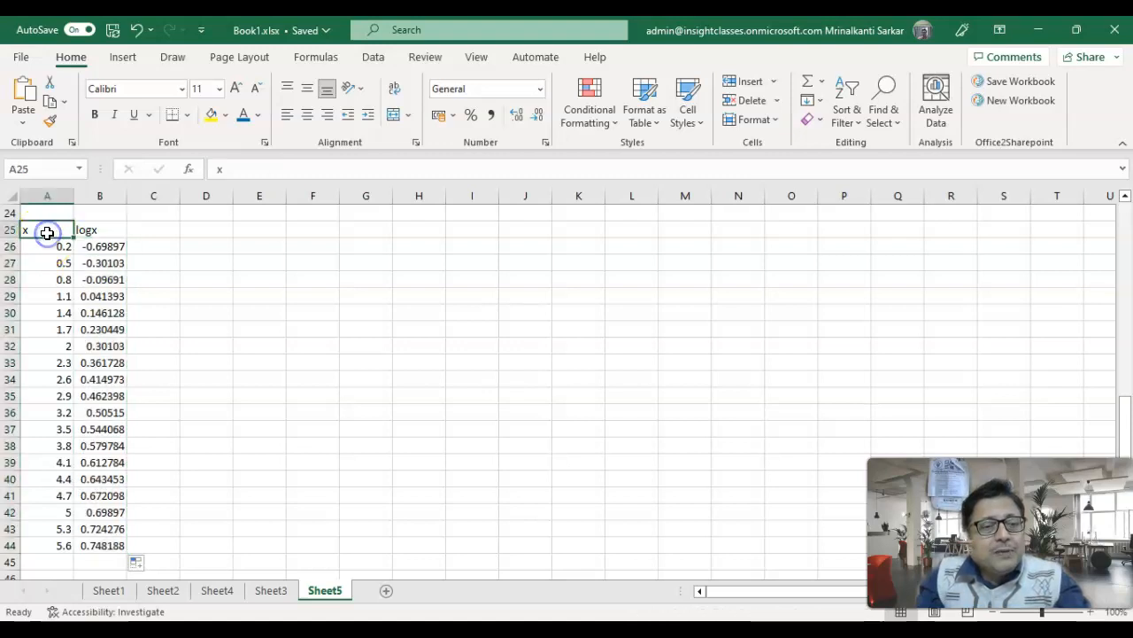
left_click(212, 262)
left_click_drag(44, 247, 105, 481)
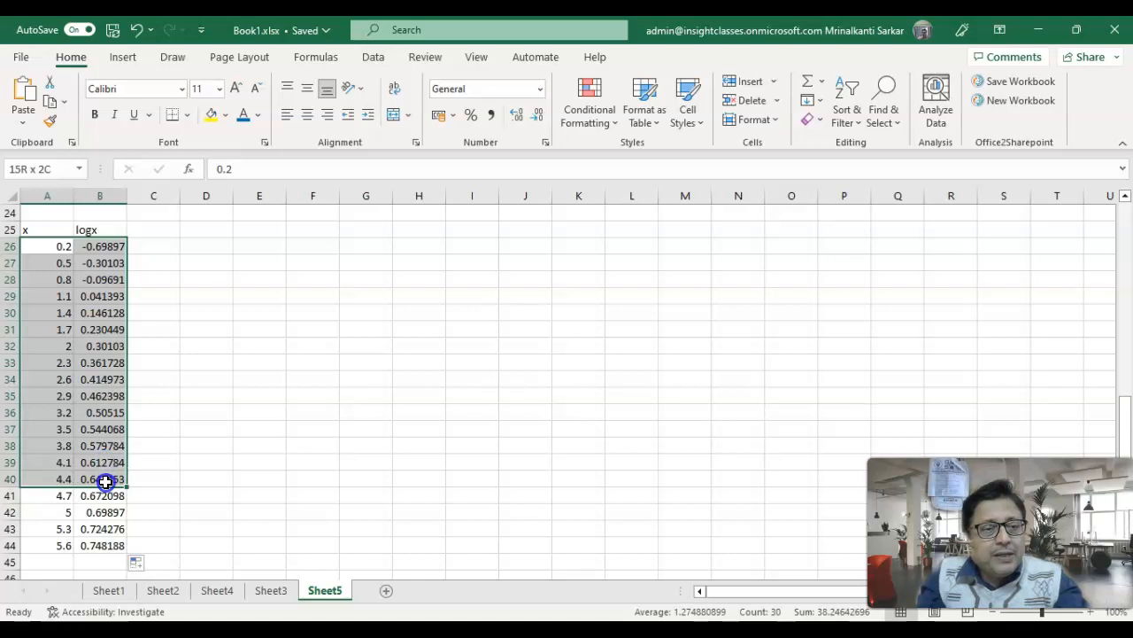
left_click(355, 295)
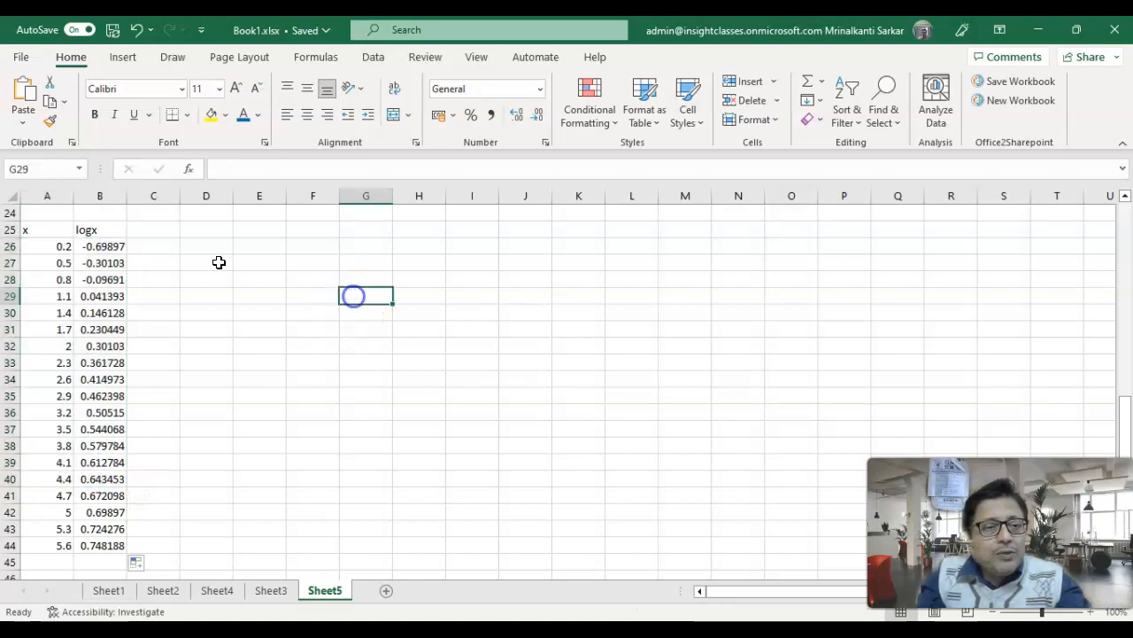
- Replace the column header in B25 with y
left_click(77, 231)
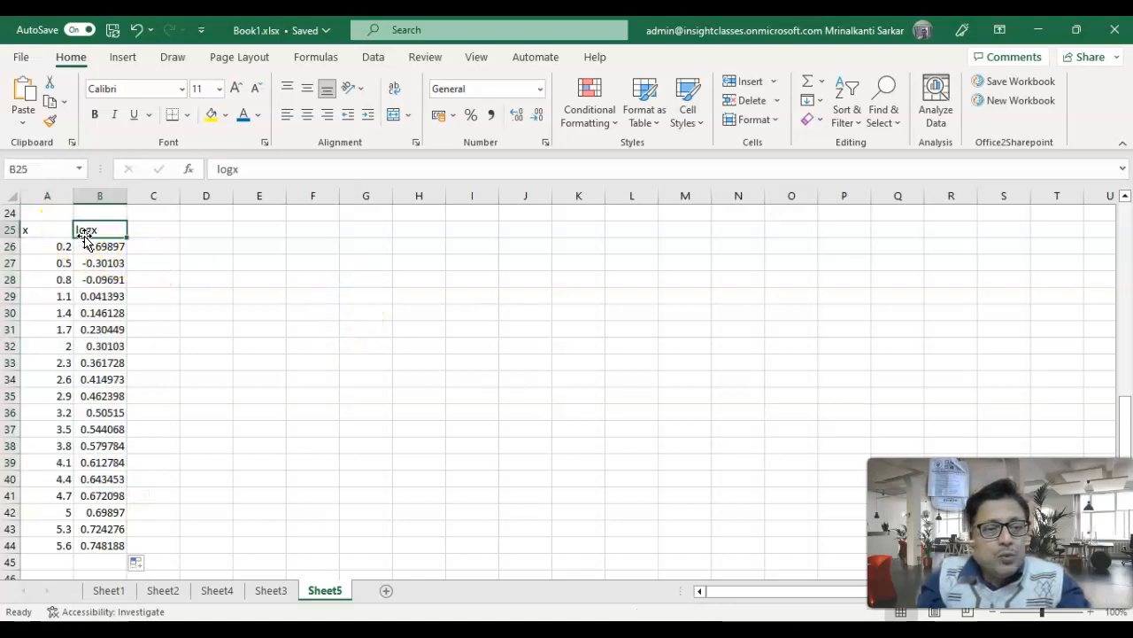
type("y")
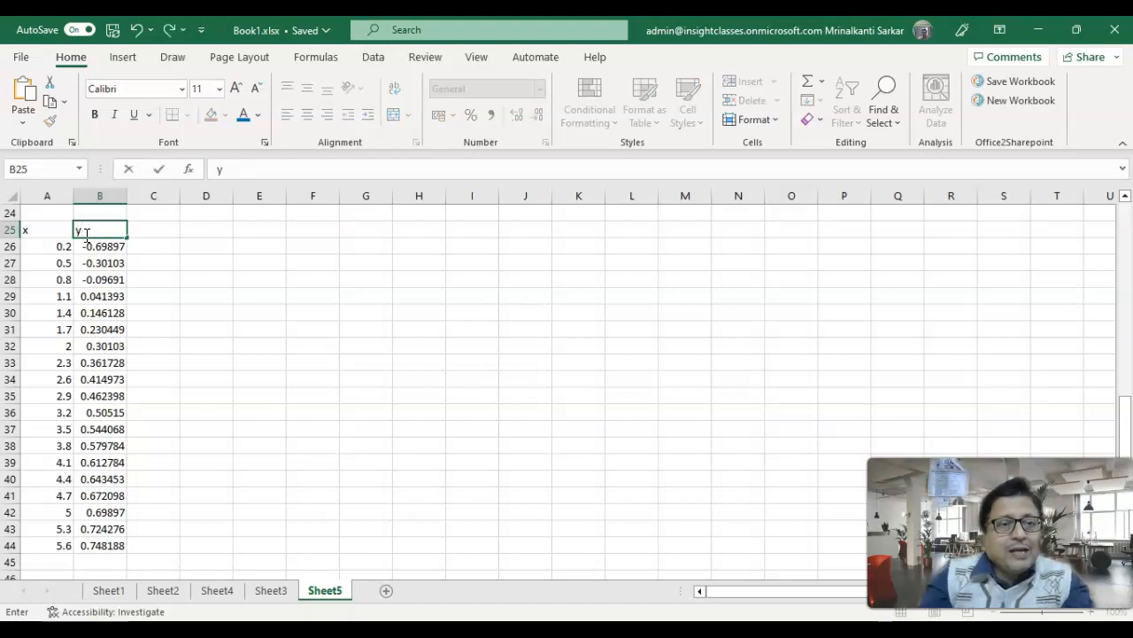
left_click(301, 292)
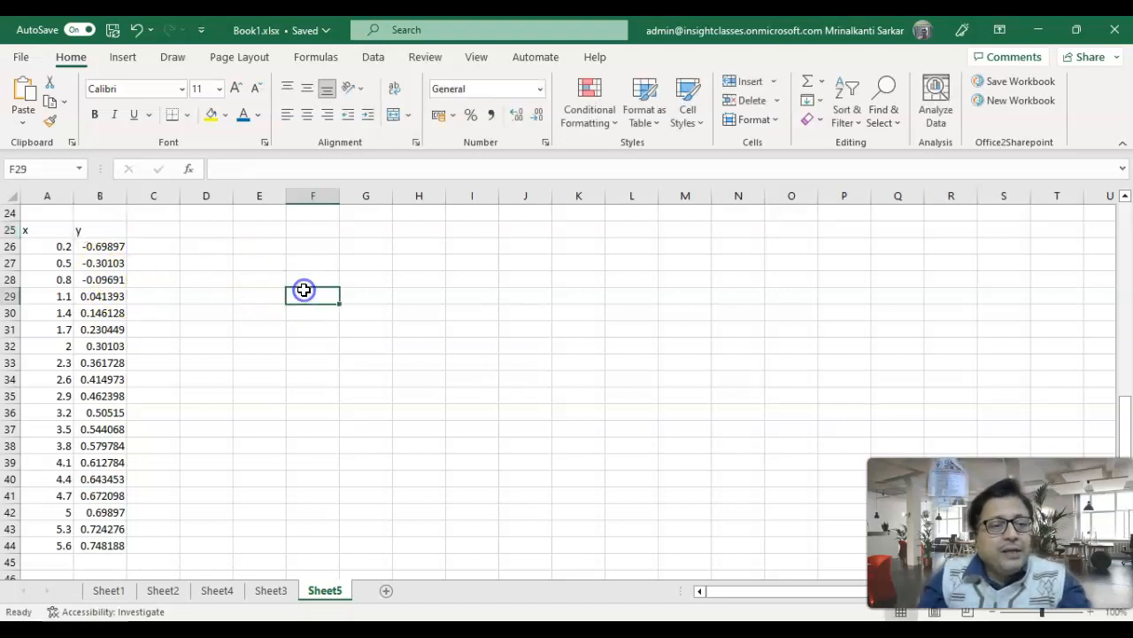
- Insert a Scatter with Straight Lines and Markers chart from the x and y data in A25:B44
left_click(46, 229)
left_click_drag(47, 228, 108, 547)
left_click(109, 59)
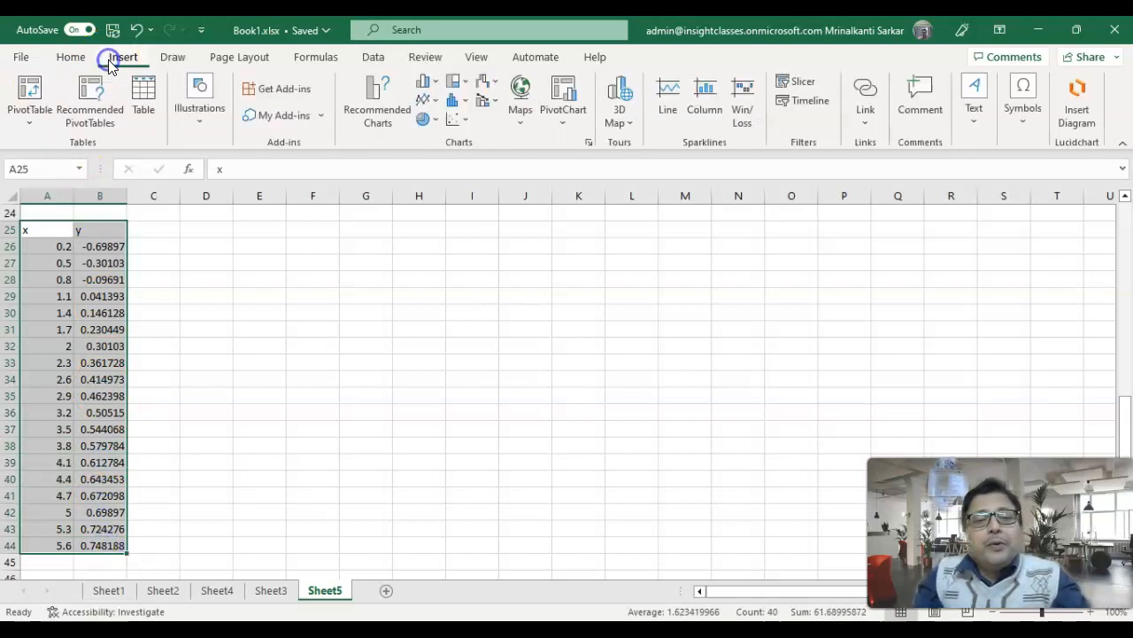
left_click(464, 119)
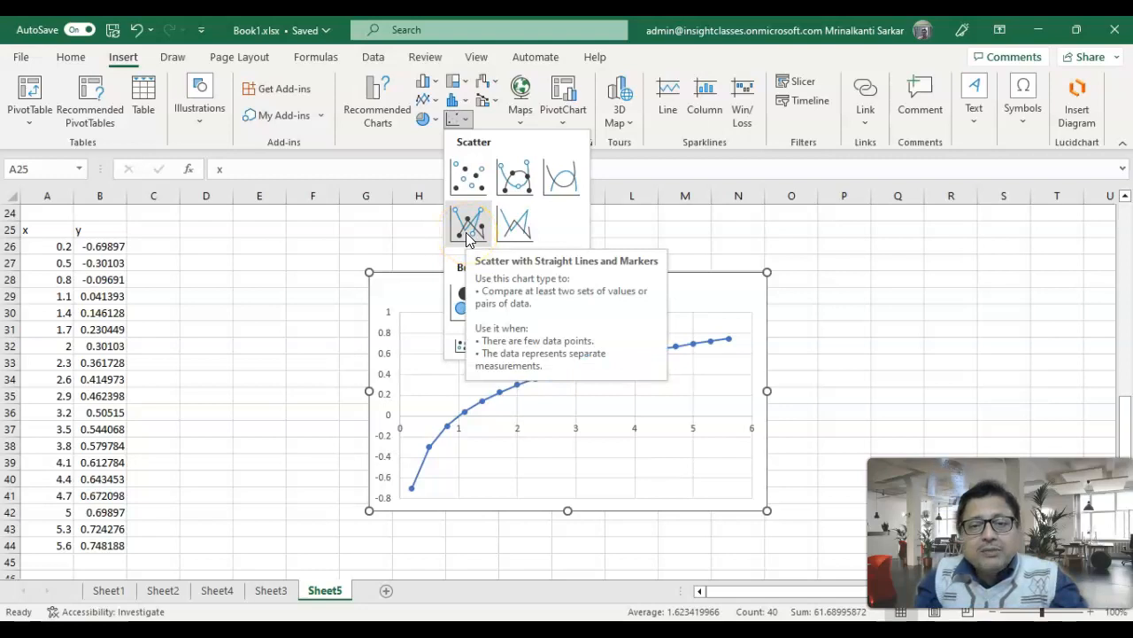
left_click(519, 232)
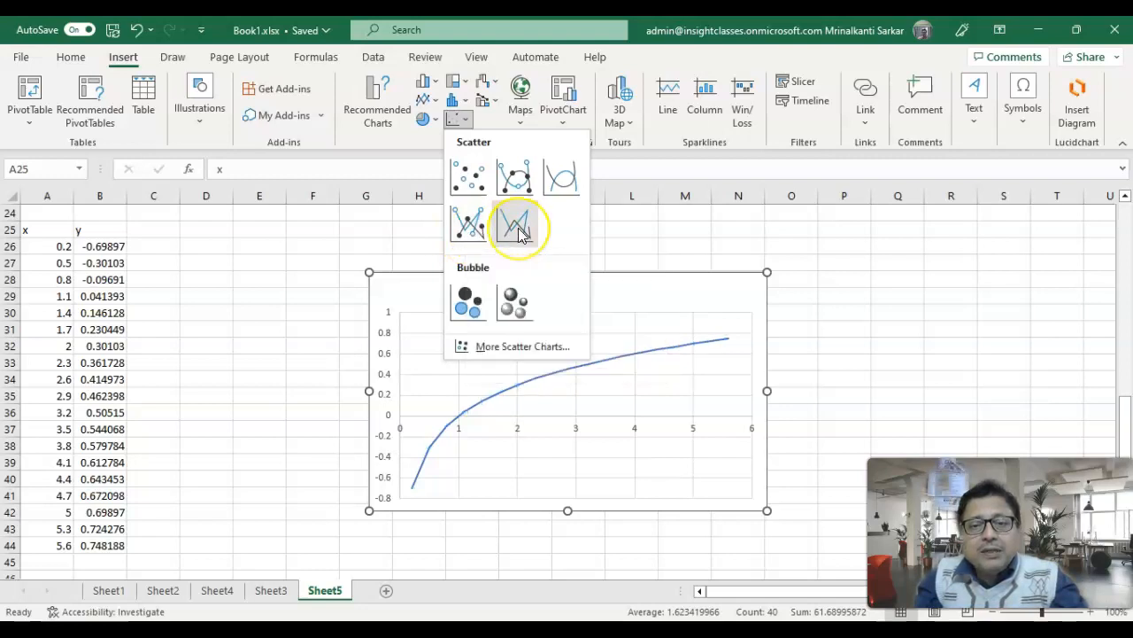
left_click(467, 224)
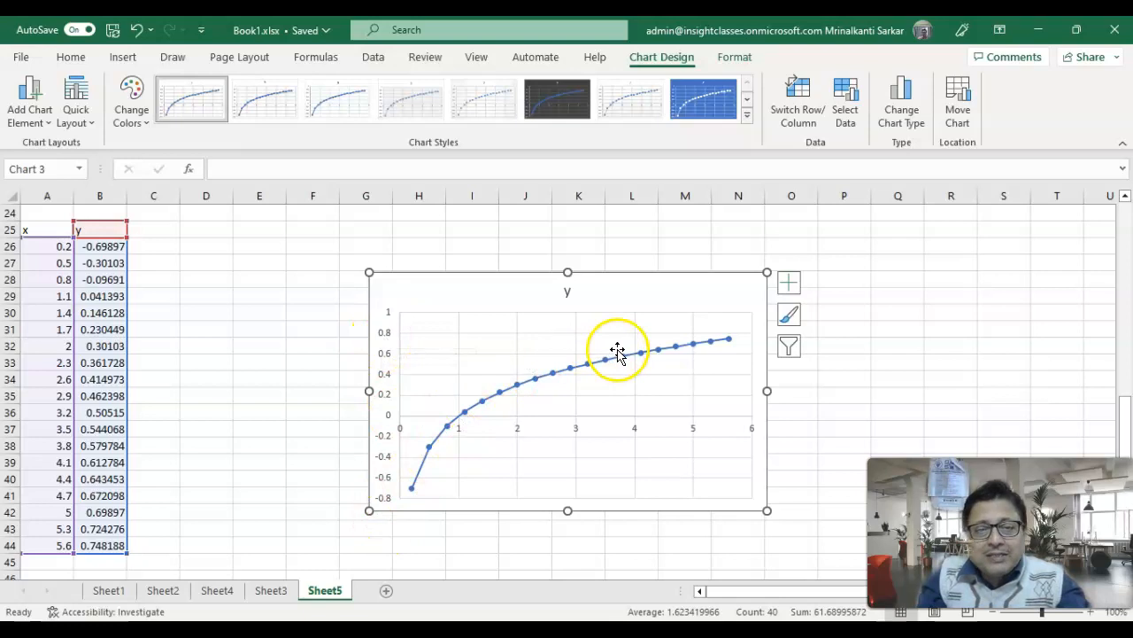
- Change the title of the new scatter chart to y=logx
left_click(574, 293)
key("Delete")
double_click(574, 296)
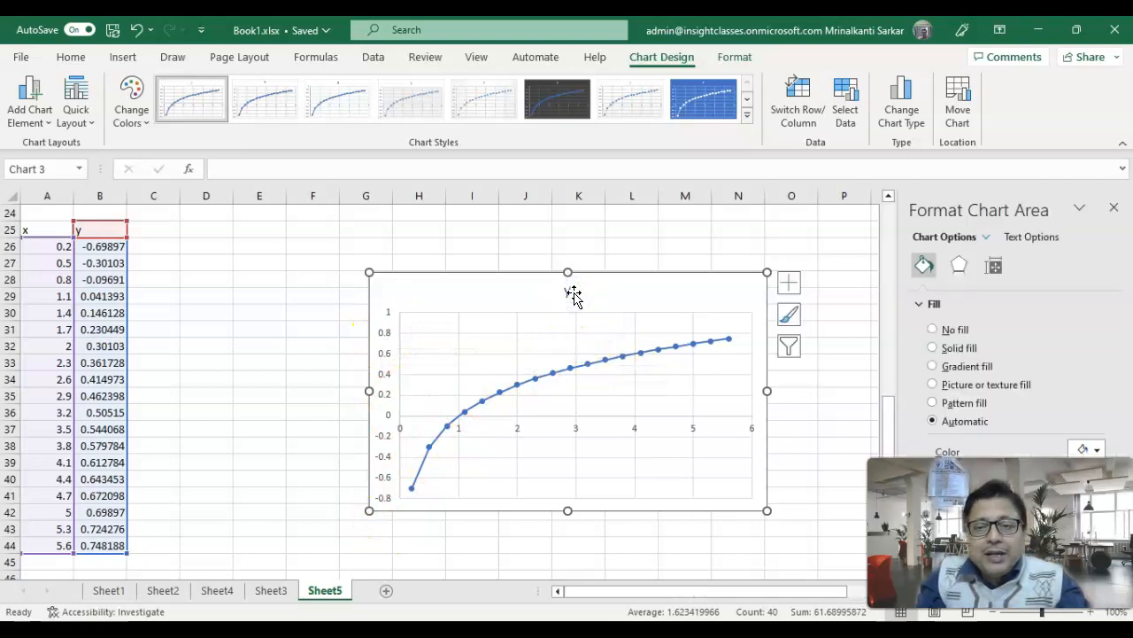
left_click(573, 293)
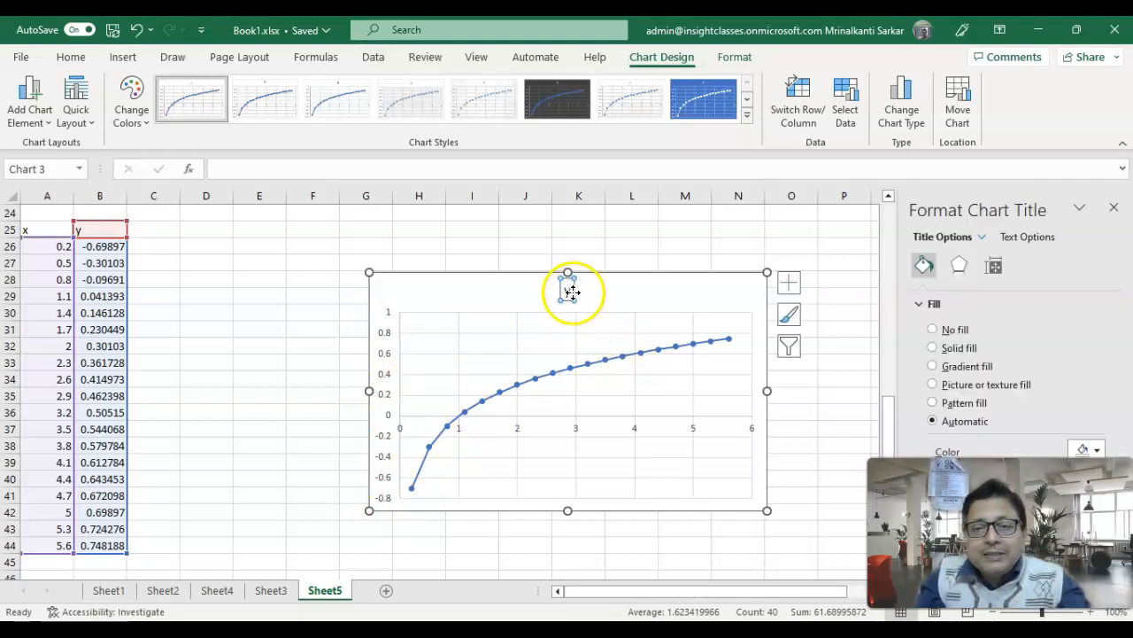
left_click(572, 291)
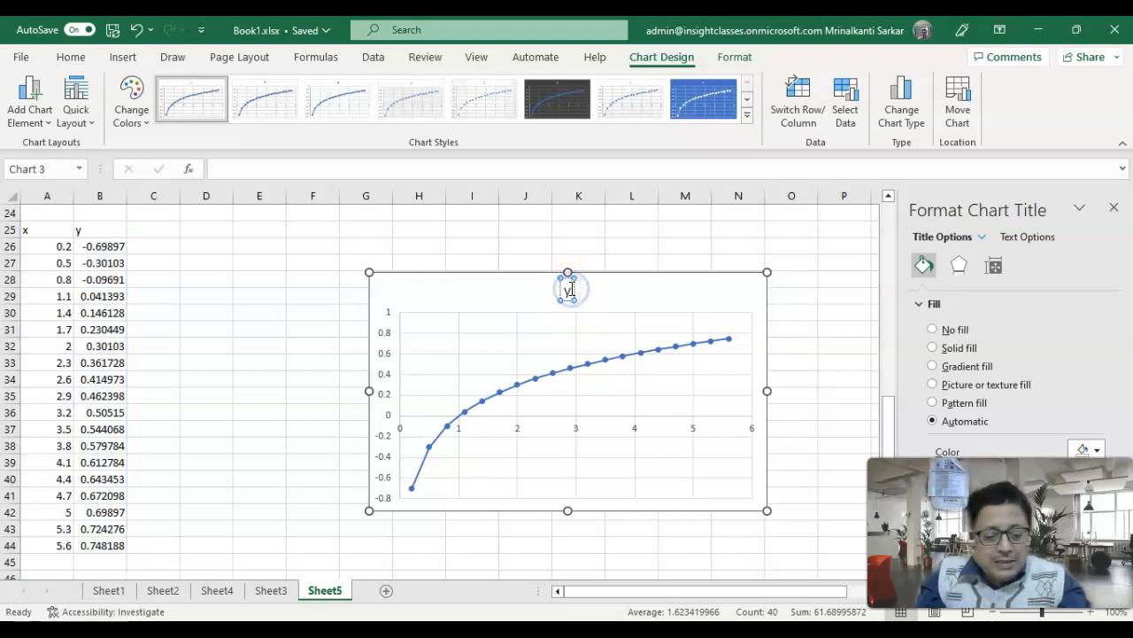
type("y=logx")
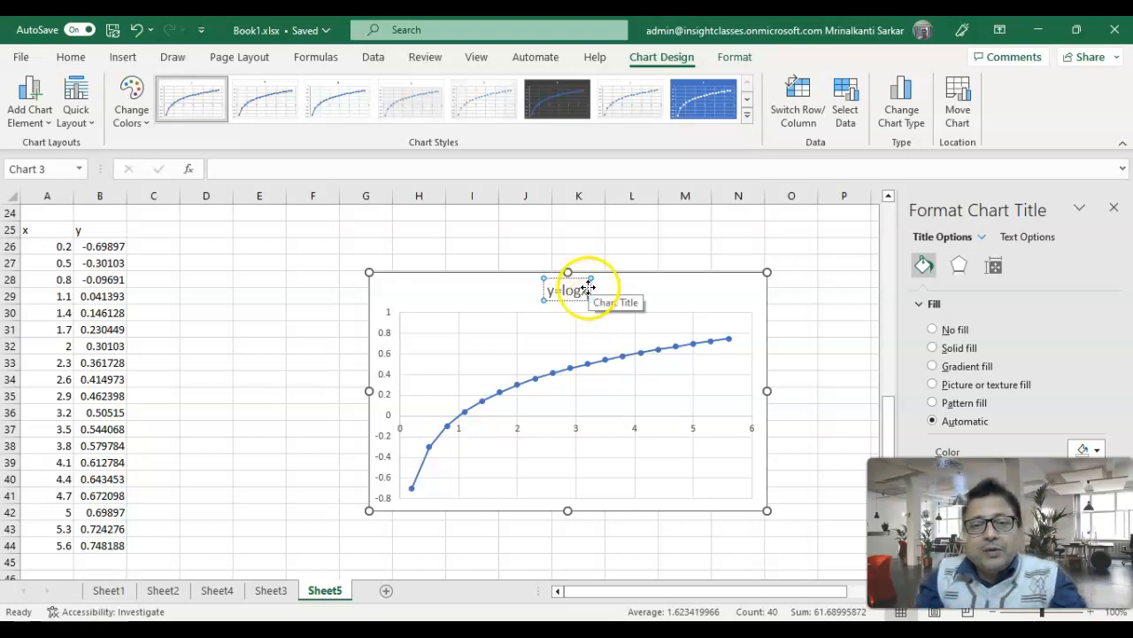
- Try the solid blue chart style and the dark gradient chart style on the y=logx chart
left_click(689, 106)
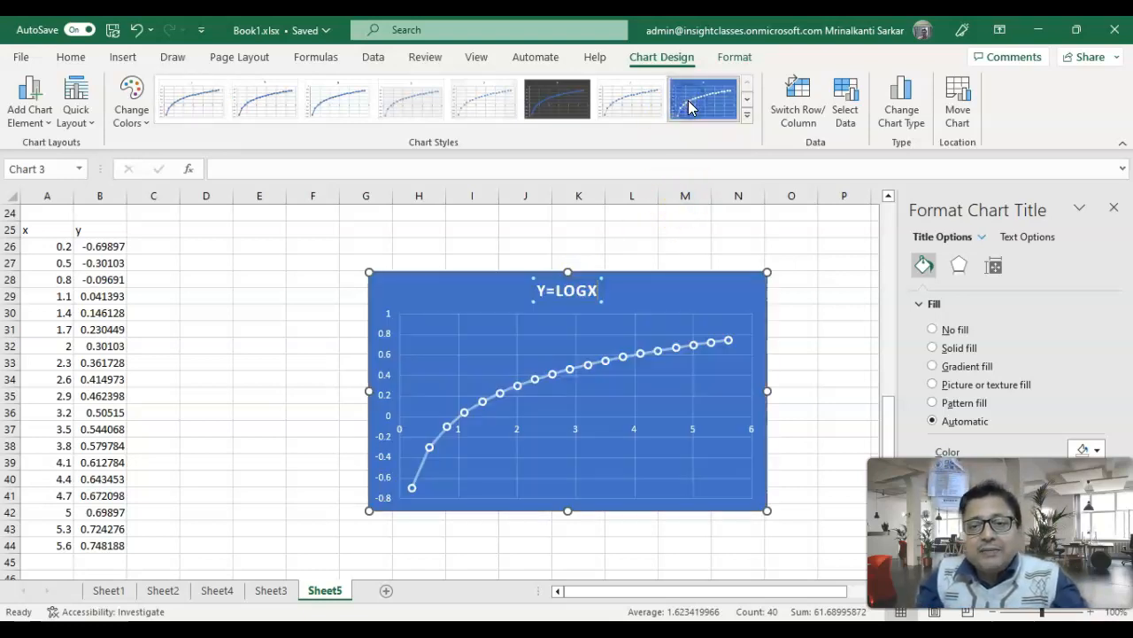
left_click(747, 117)
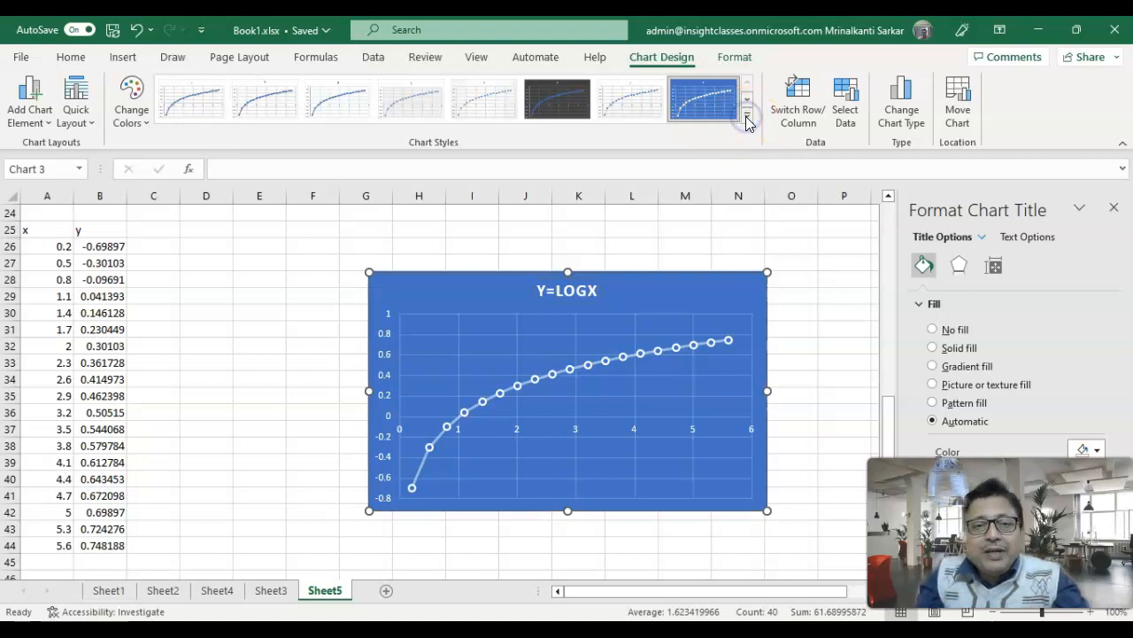
left_click(747, 100)
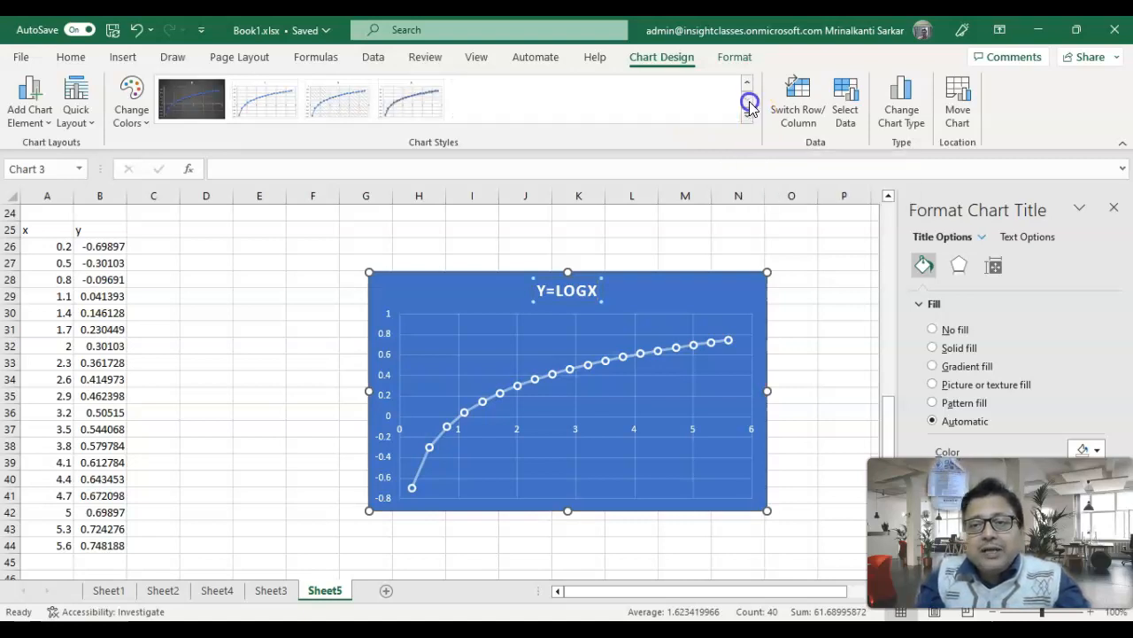
left_click(190, 100)
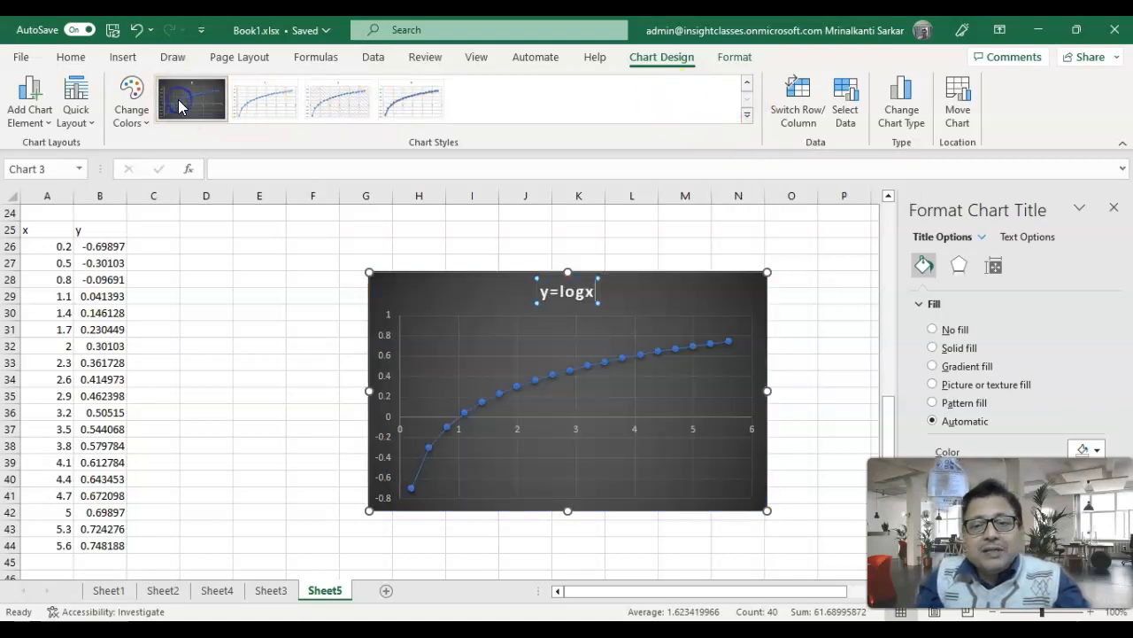
- Apply the white-background style with shadowed markers and a bold title to the y=logx chart and close the title formatting options
left_click(748, 120)
left_click(425, 115)
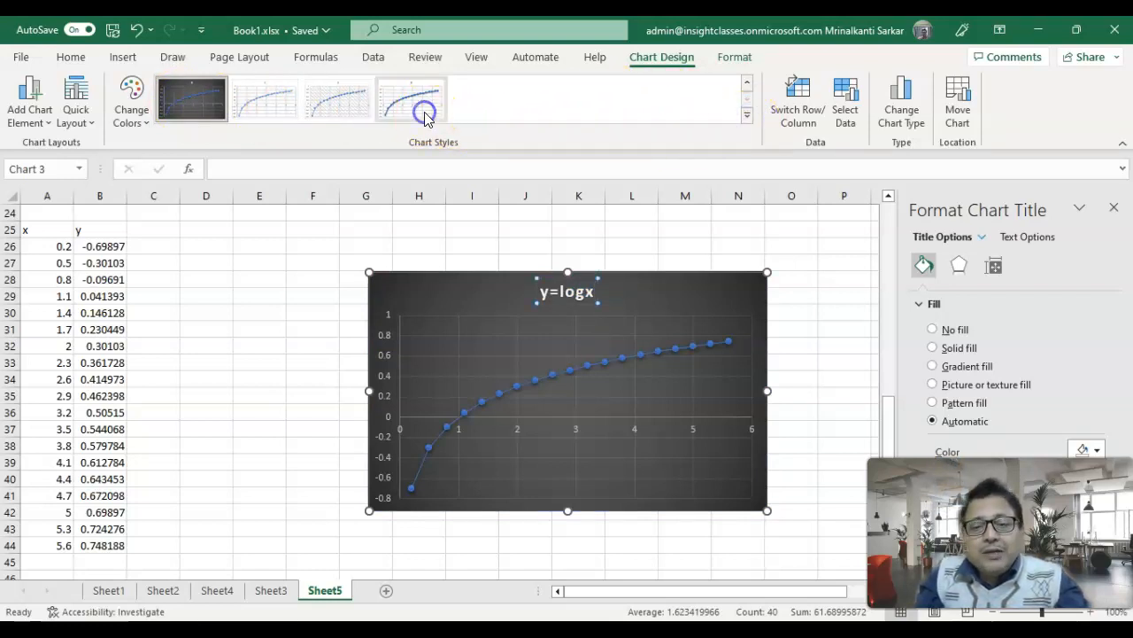
left_click(425, 120)
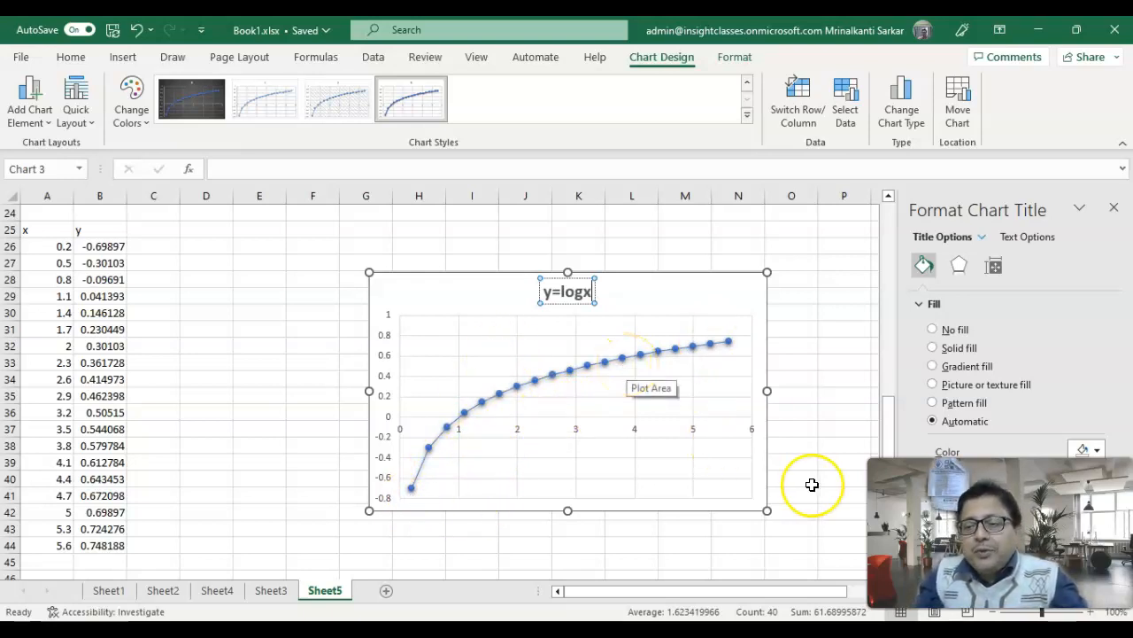
left_click(1114, 206)
left_click(733, 447)
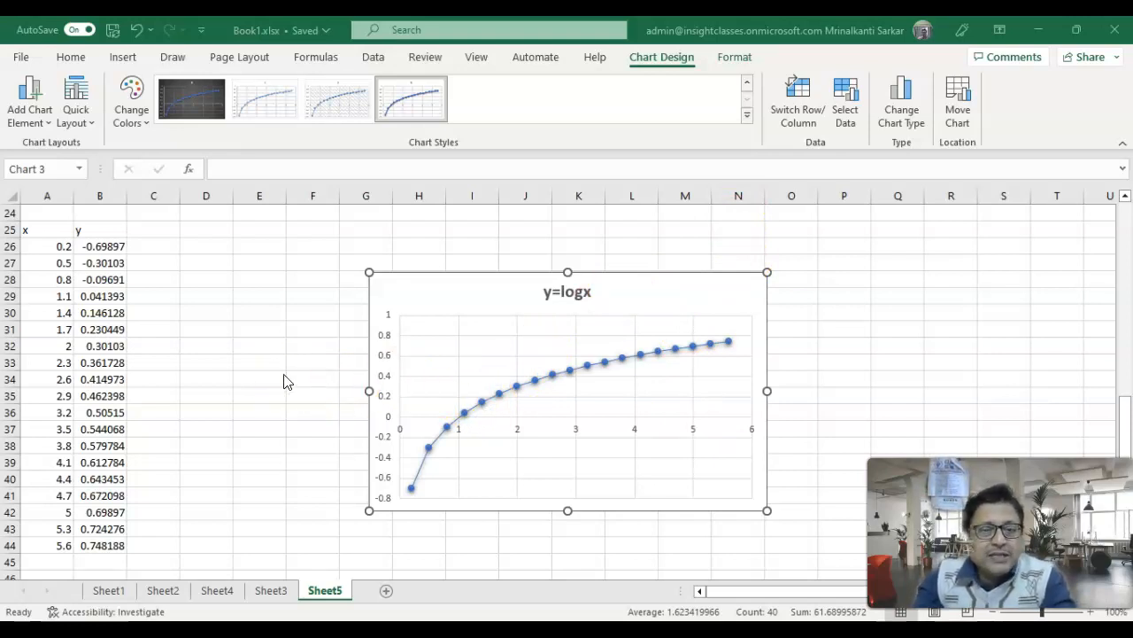
mouse_move(486, 409)
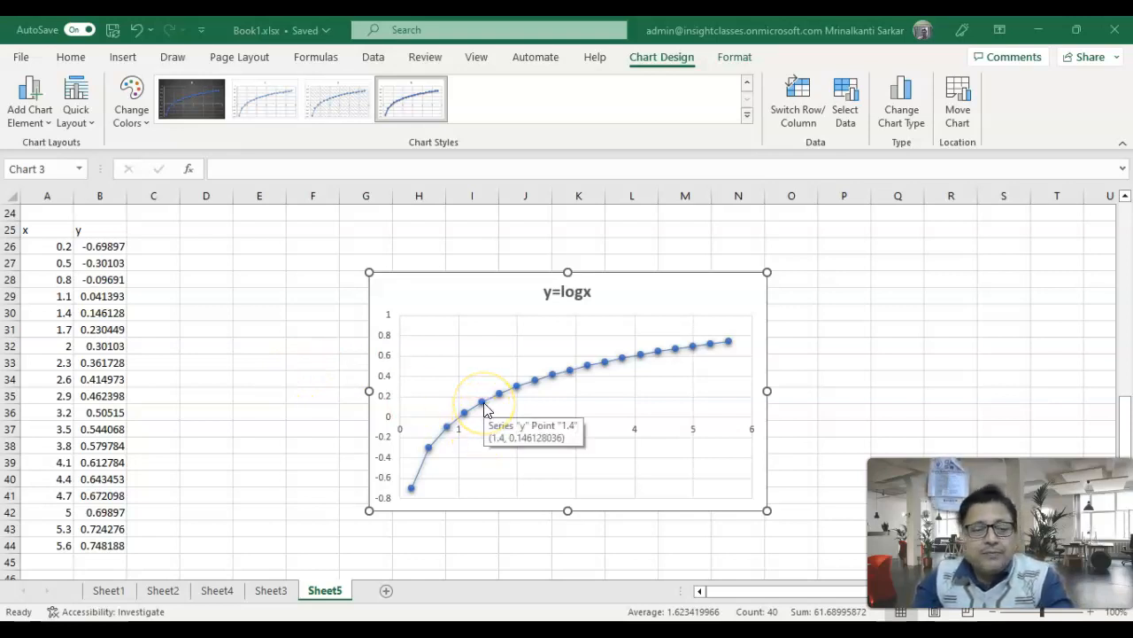